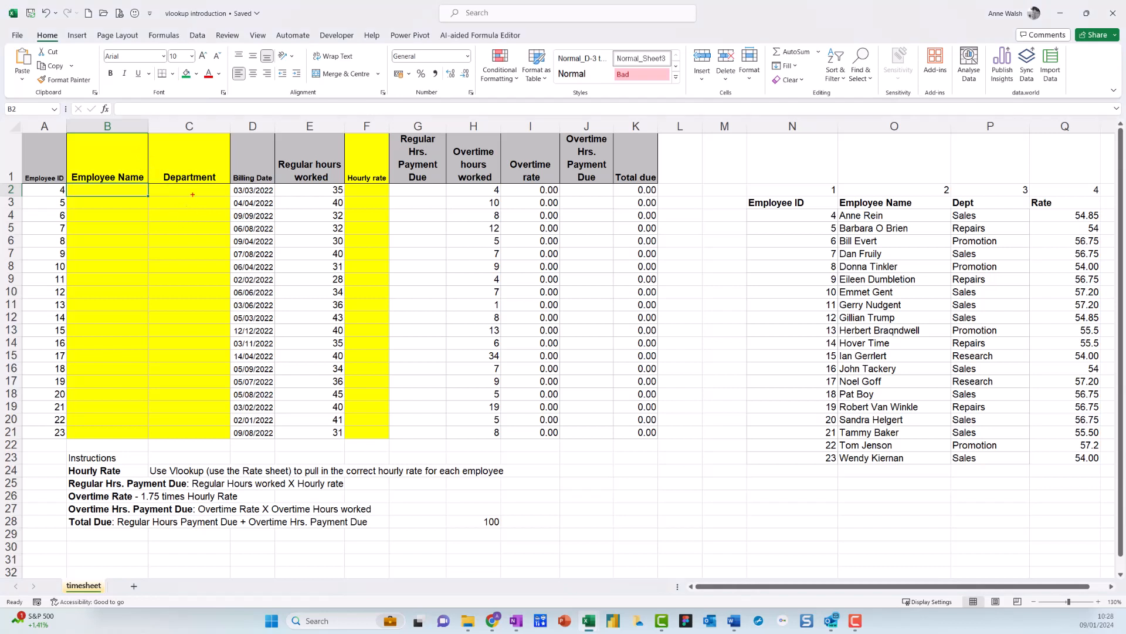
Examine the blank Employee Name, Department and Hourly rate columns and the numbered Employee ID lookup table in columns N to Q.
mouse_move(193, 184)
left_mouse_down()
mouse_move(109, 211)
mouse_move(167, 291)
mouse_move(195, 198)
left_mouse_up()
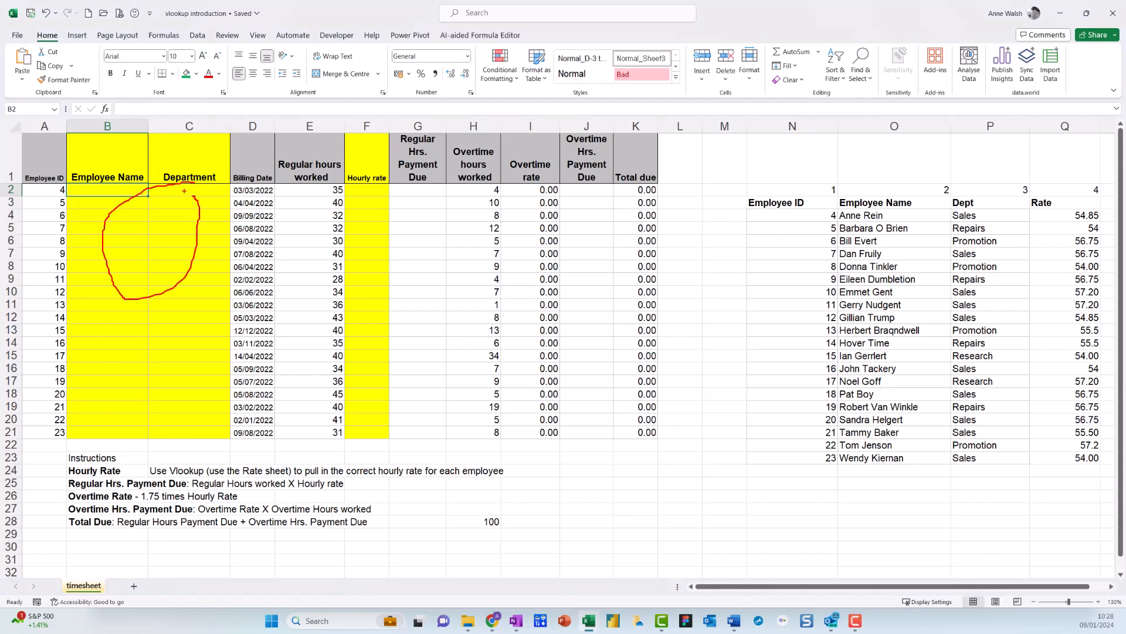
left_click_drag(123, 201, 130, 300)
left_click_drag(182, 209, 182, 282)
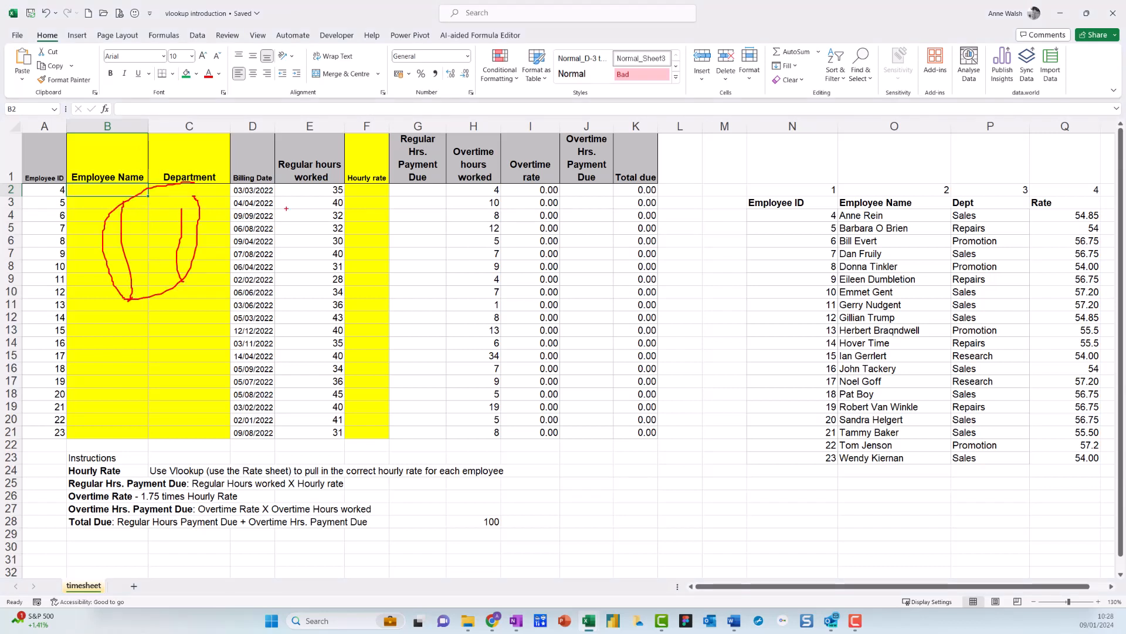
left_click_drag(361, 193, 366, 299)
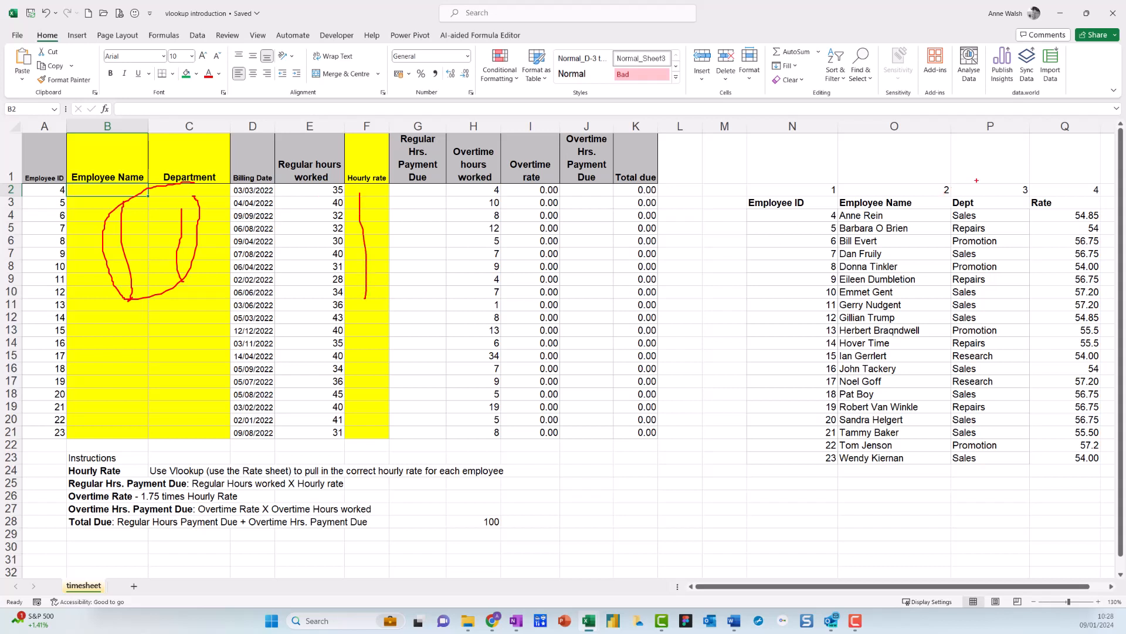
mouse_move(977, 180)
left_mouse_down()
mouse_move(701, 323)
mouse_move(1098, 419)
mouse_move(979, 185)
left_mouse_up()
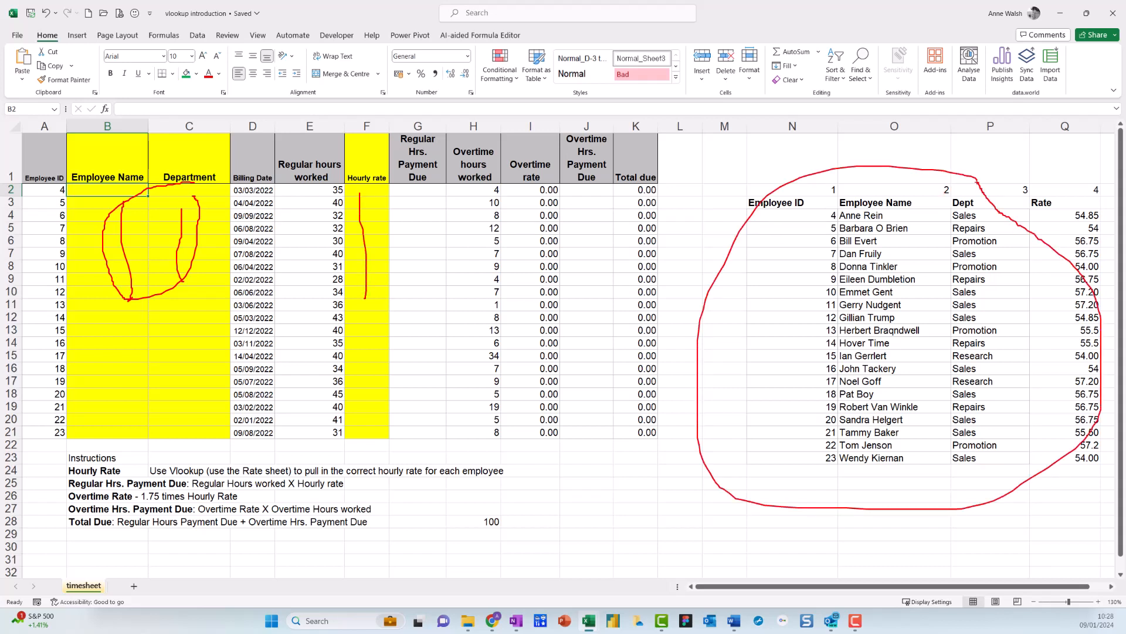
key("Escape")
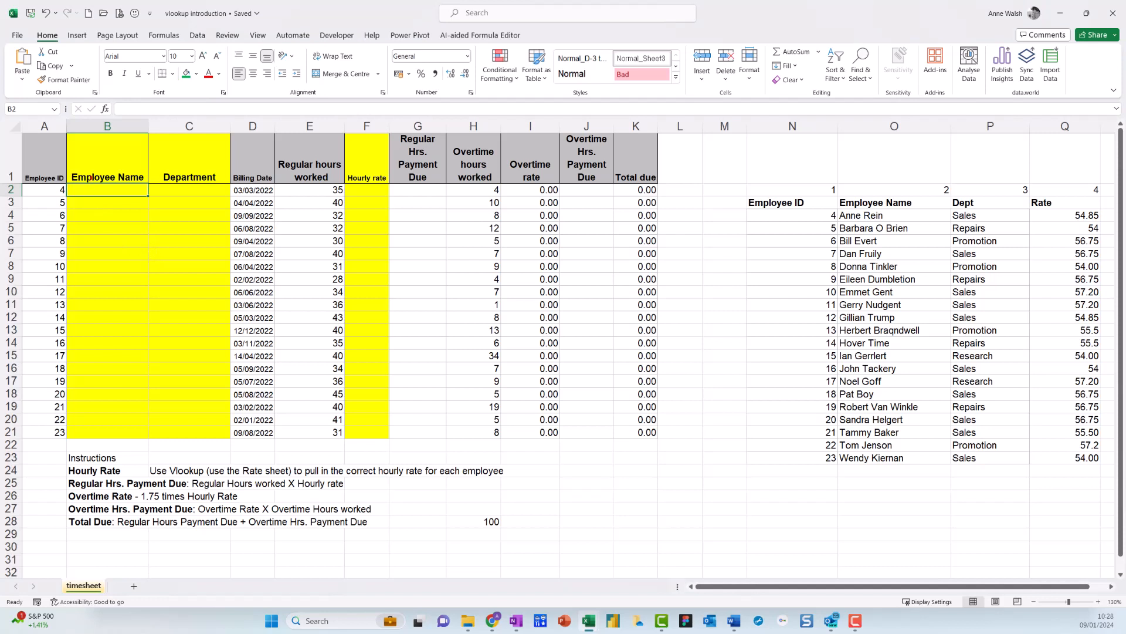
mouse_move(92, 177)
left_mouse_down()
mouse_move(31, 172)
mouse_move(52, 219)
mouse_move(98, 180)
mouse_move(87, 168)
left_mouse_up()
mouse_move(825, 185)
left_mouse_down()
mouse_move(738, 187)
mouse_move(786, 352)
mouse_move(845, 212)
mouse_move(834, 182)
left_mouse_up()
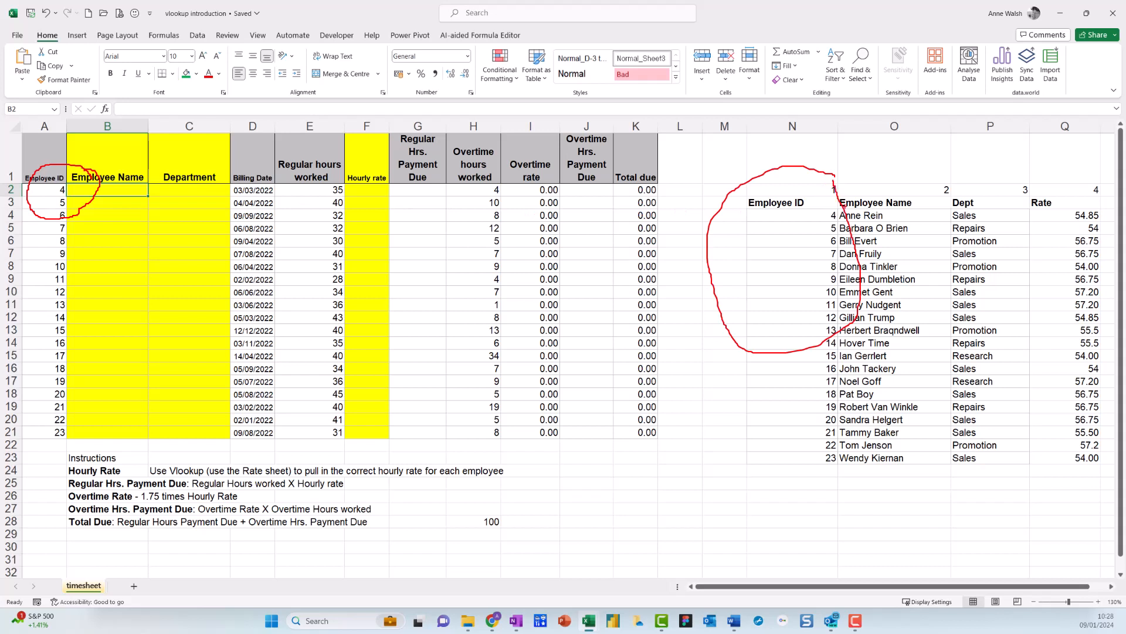
key("Escape")
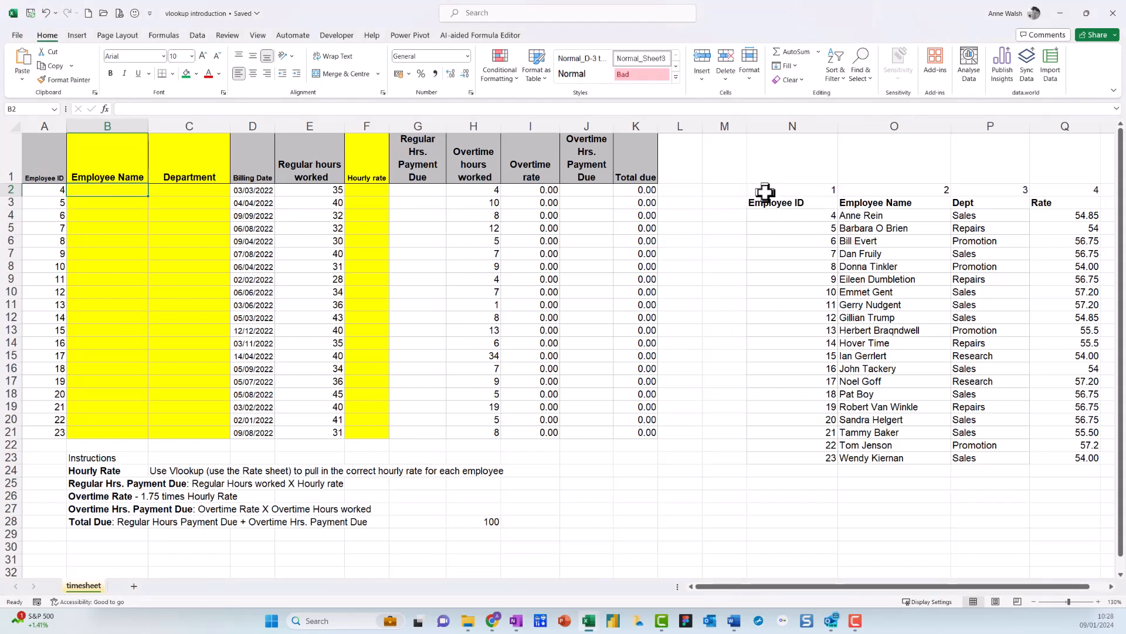
left_click(801, 190)
left_click(904, 190)
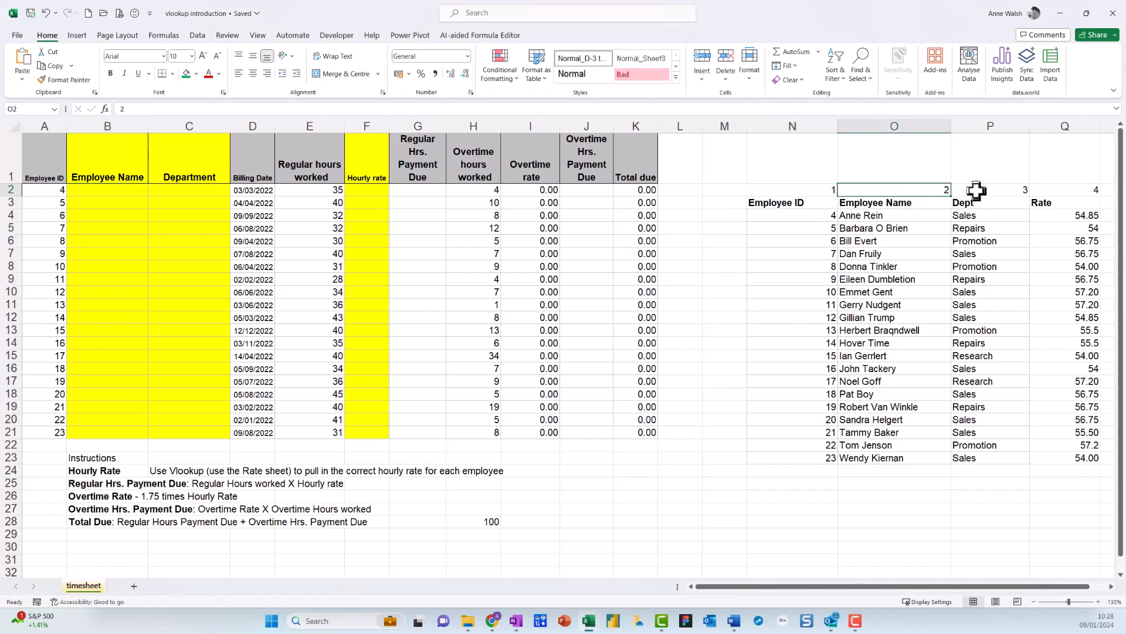
left_click(980, 189)
left_click(1075, 187)
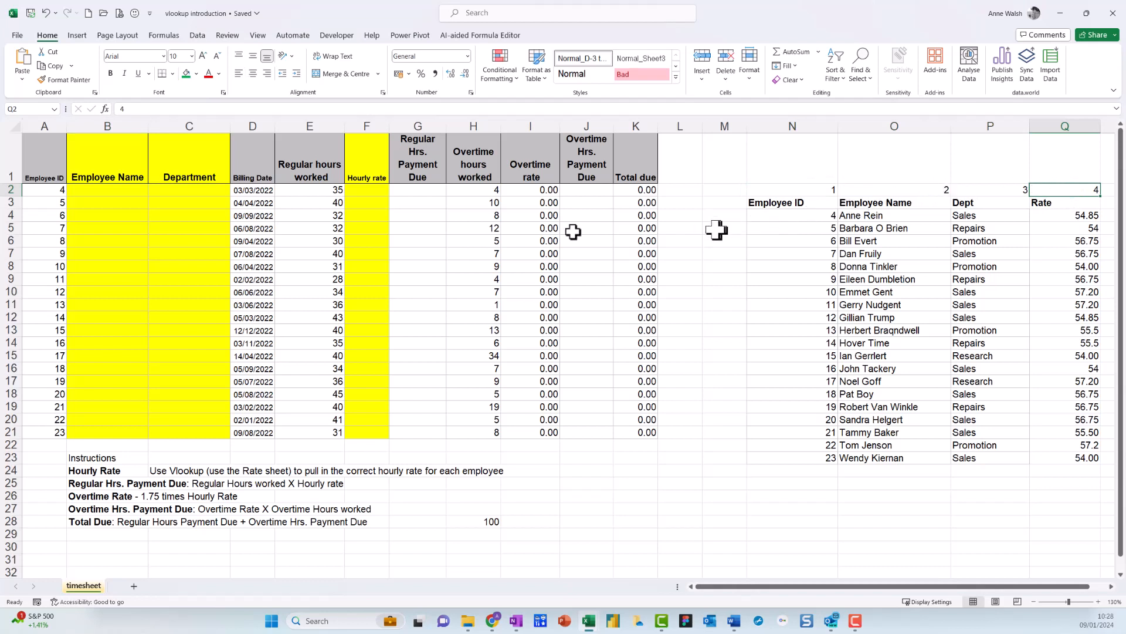
Insert a VLOOKUP function in cell B2 with the employee ID in A2 as the lookup value.
left_click(127, 193)
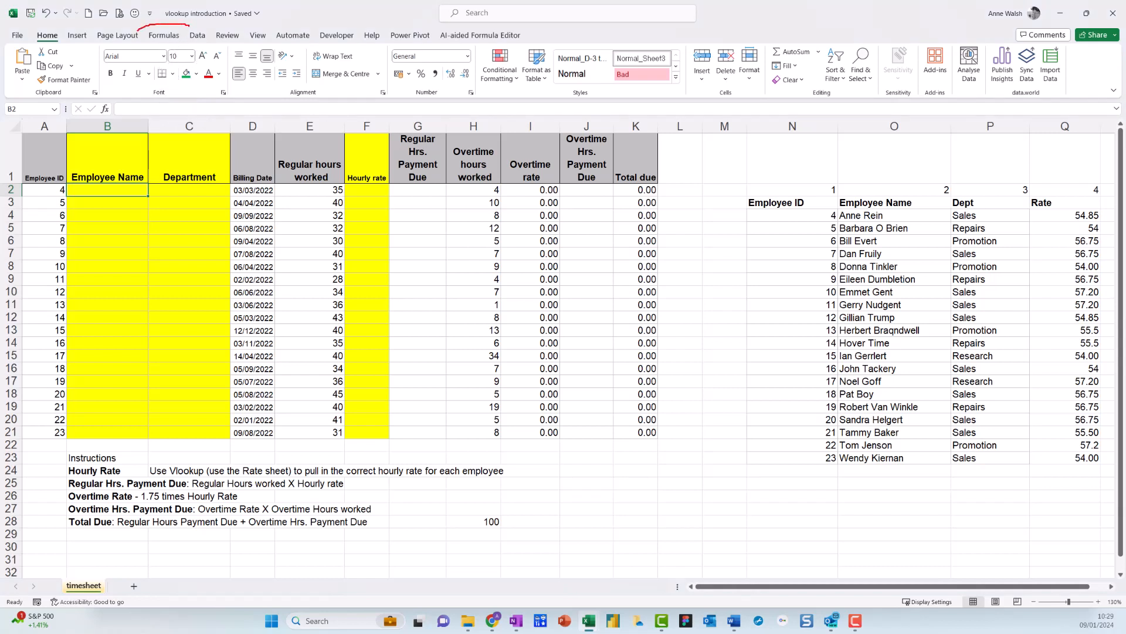
left_click(165, 37)
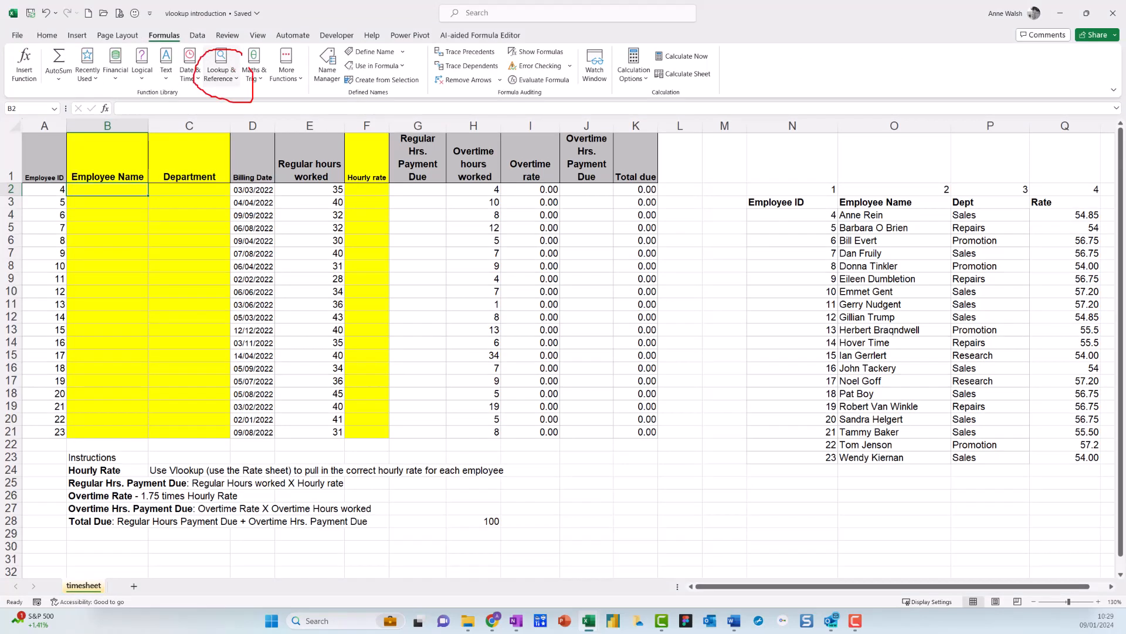
left_click(223, 75)
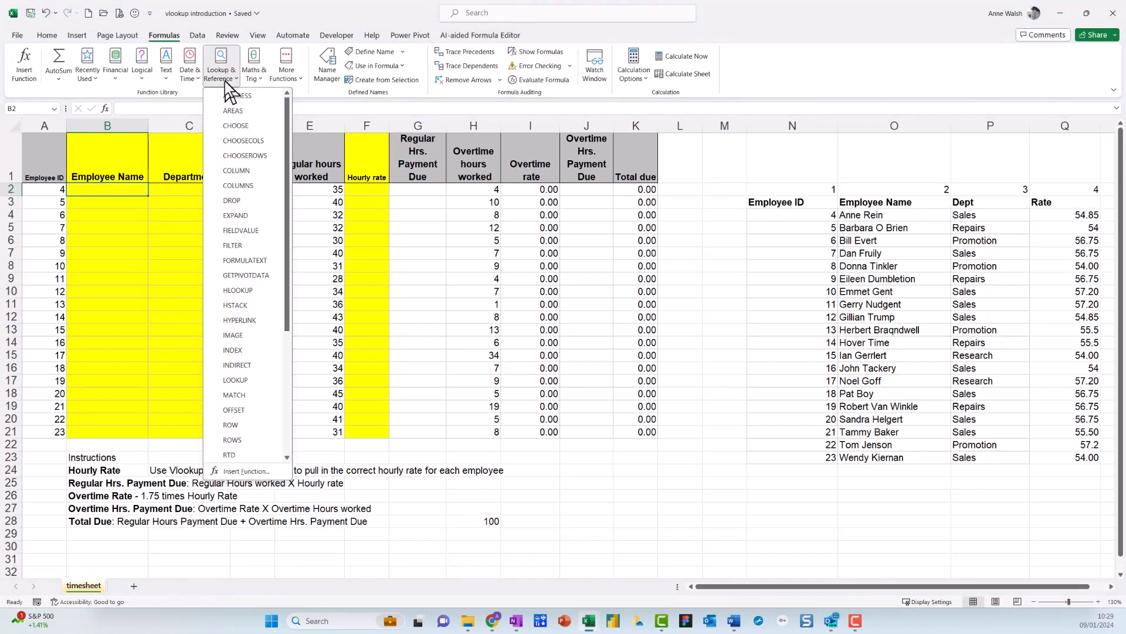
scroll(231, 294, "down", 4)
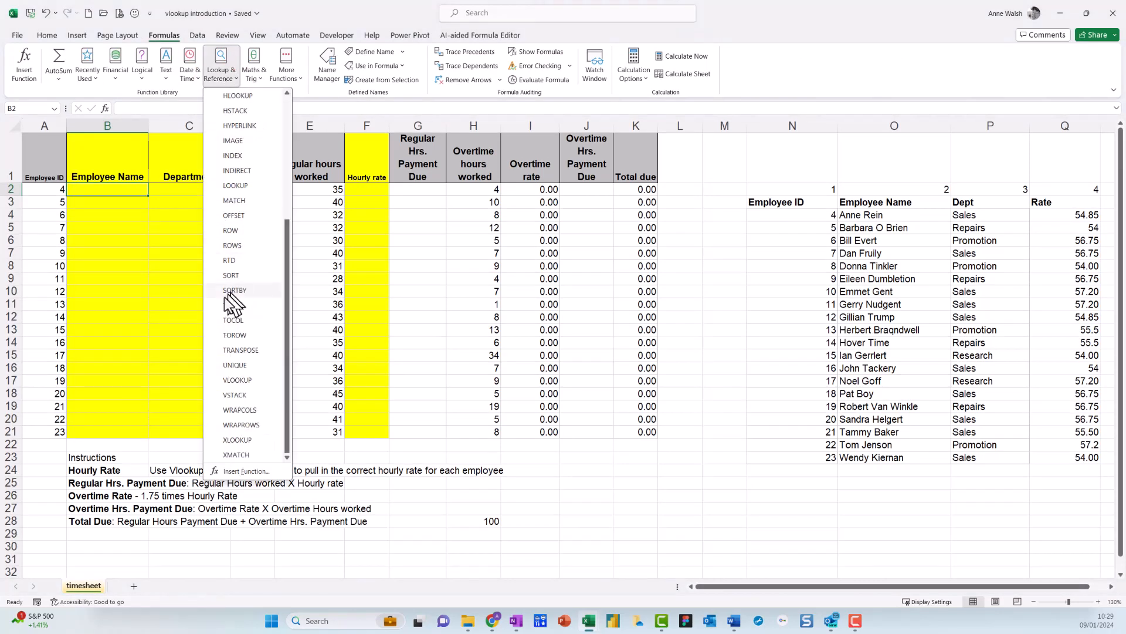
left_click(252, 382)
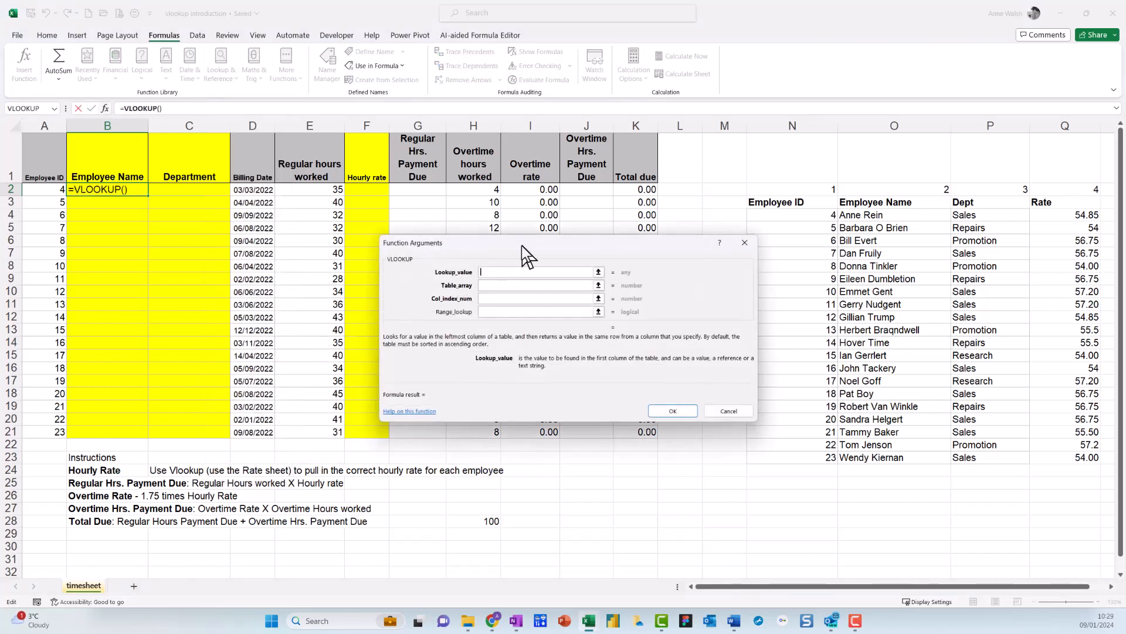
left_click_drag(522, 244, 511, 262)
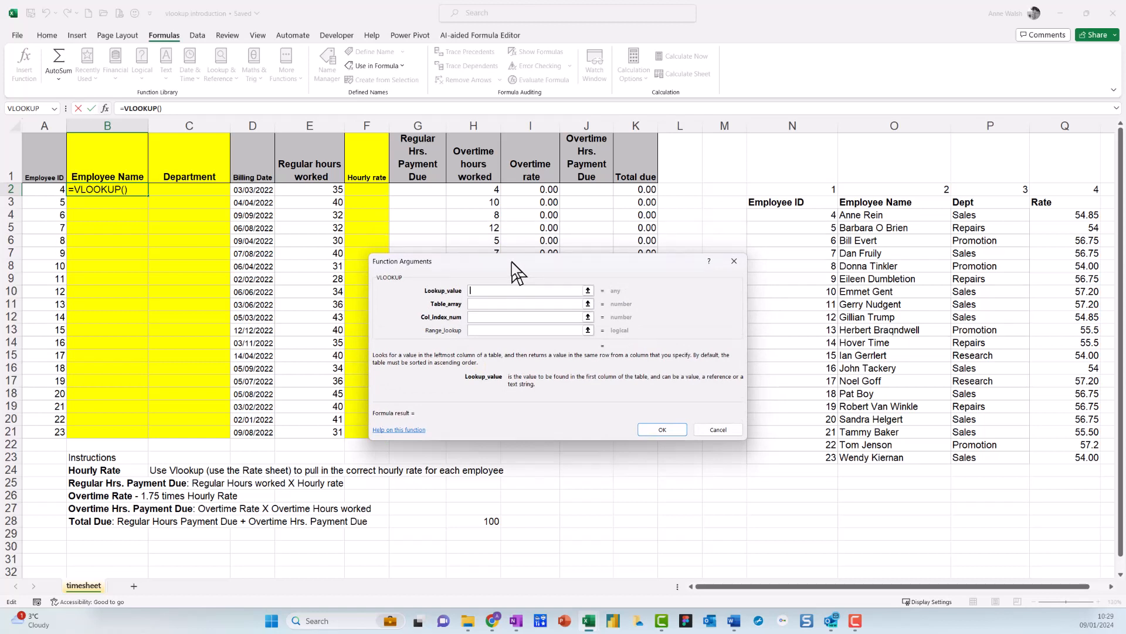
left_click(52, 195)
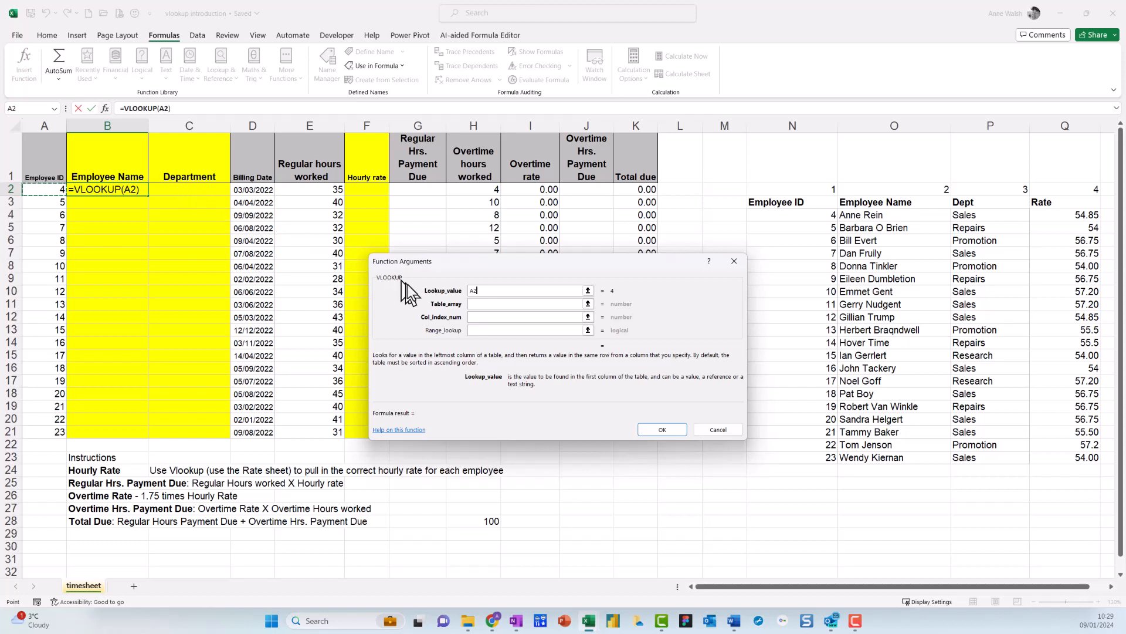
Set the table array of the VLOOKUP to columns N:Q, starting at the Employee ID column.
left_click(485, 304)
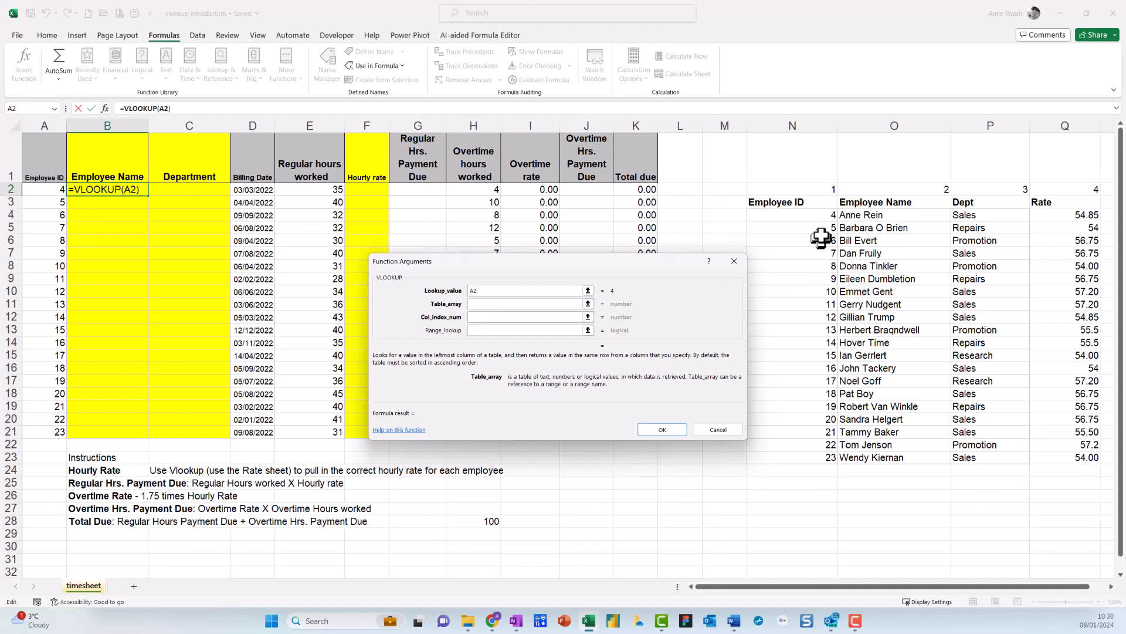
left_click(799, 126)
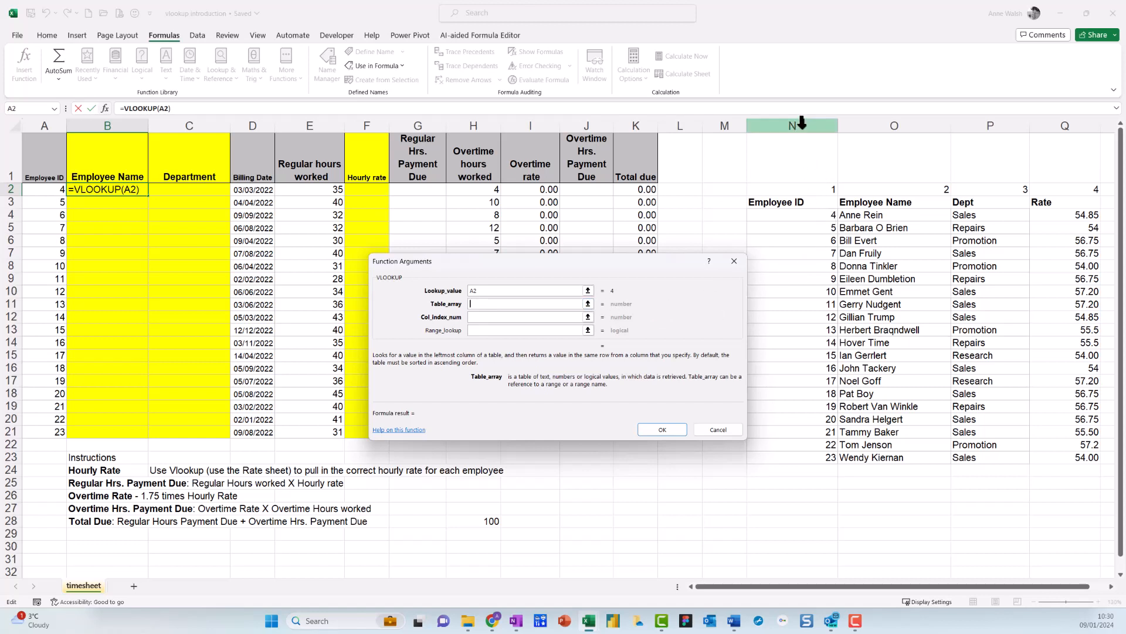
left_click_drag(799, 127, 1063, 132)
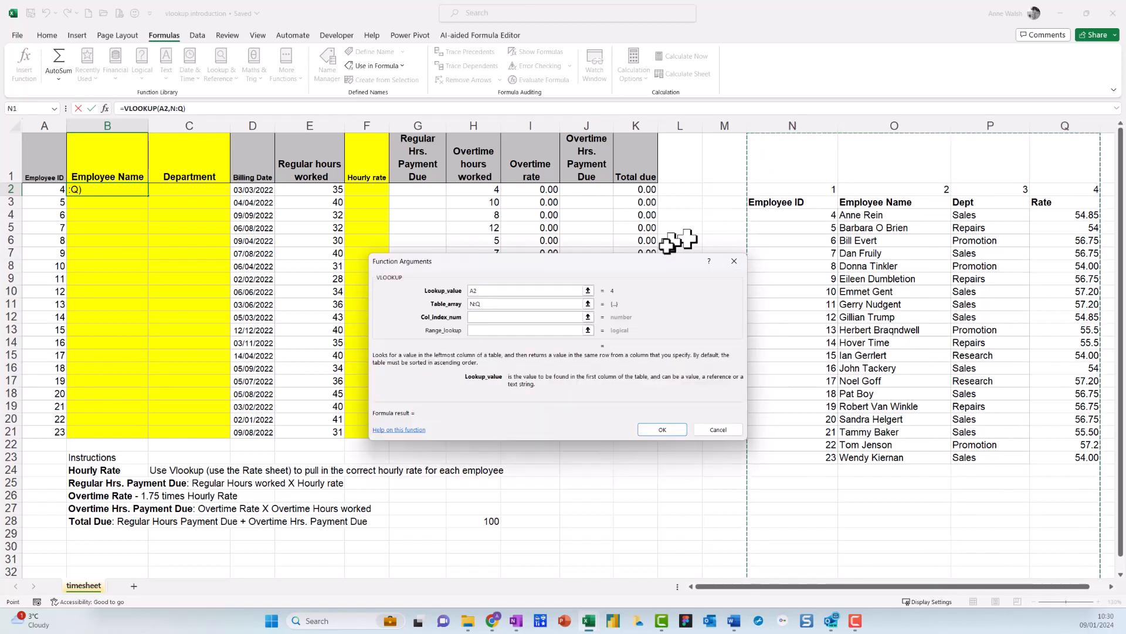
left_click(525, 304)
mouse_move(807, 187)
left_mouse_down()
mouse_move(791, 226)
mouse_move(831, 193)
mouse_move(793, 177)
left_mouse_up()
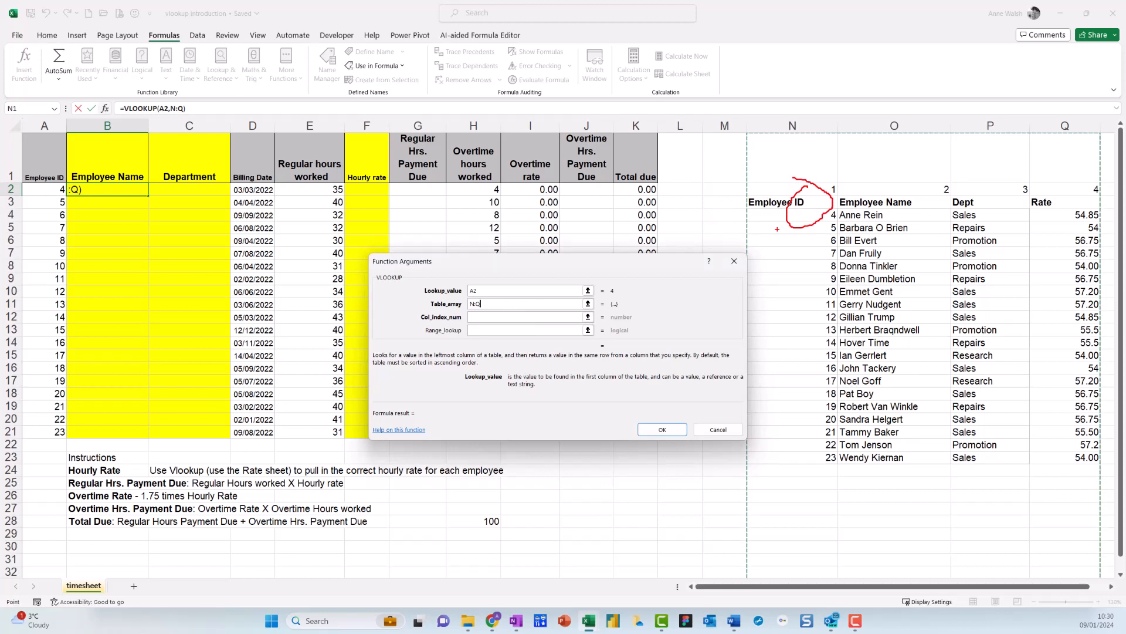
mouse_move(68, 169)
left_mouse_down()
mouse_move(27, 206)
mouse_move(75, 182)
left_mouse_up()
key("Escape")
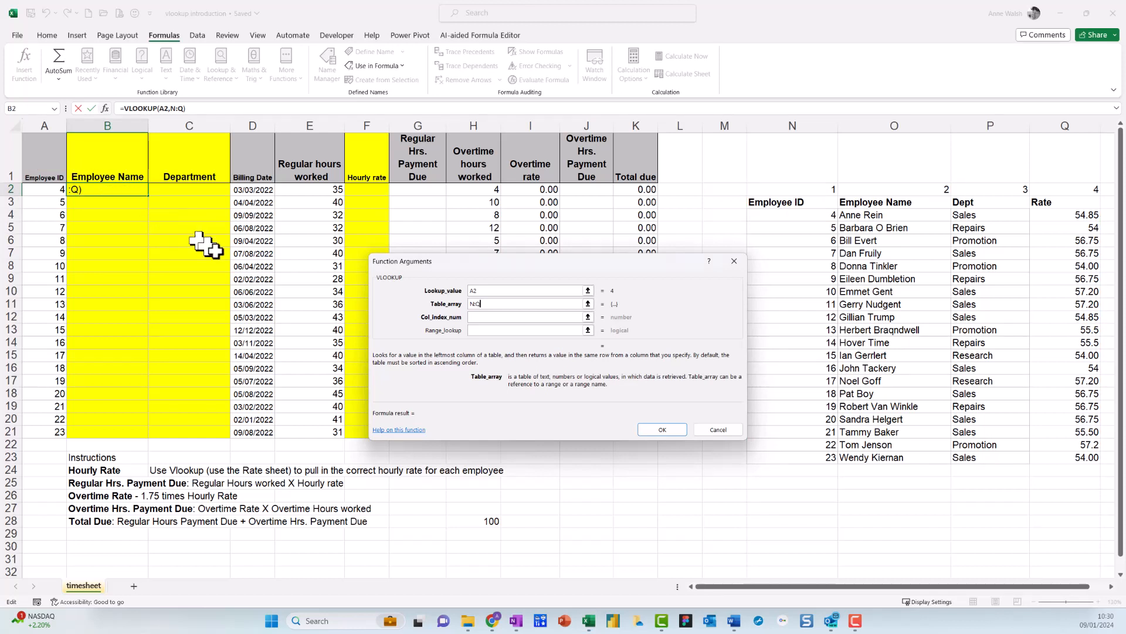
Set the VLOOKUP's column index number to 2 so it returns the employee name.
left_click(480, 317)
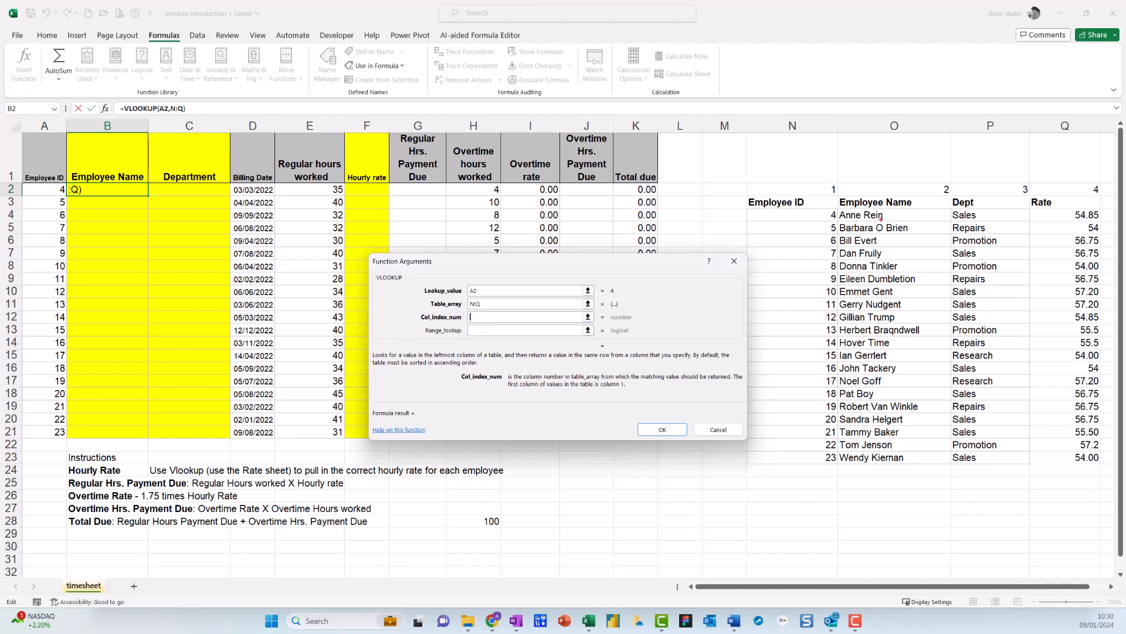
mouse_move(900, 206)
left_mouse_down()
mouse_move(789, 235)
mouse_move(895, 276)
mouse_move(862, 223)
mouse_move(903, 239)
left_mouse_up()
mouse_move(978, 222)
left_mouse_down()
mouse_move(989, 257)
mouse_move(955, 265)
left_mouse_up()
mouse_move(1057, 223)
left_mouse_down()
mouse_move(1057, 247)
mouse_move(1072, 247)
left_mouse_up()
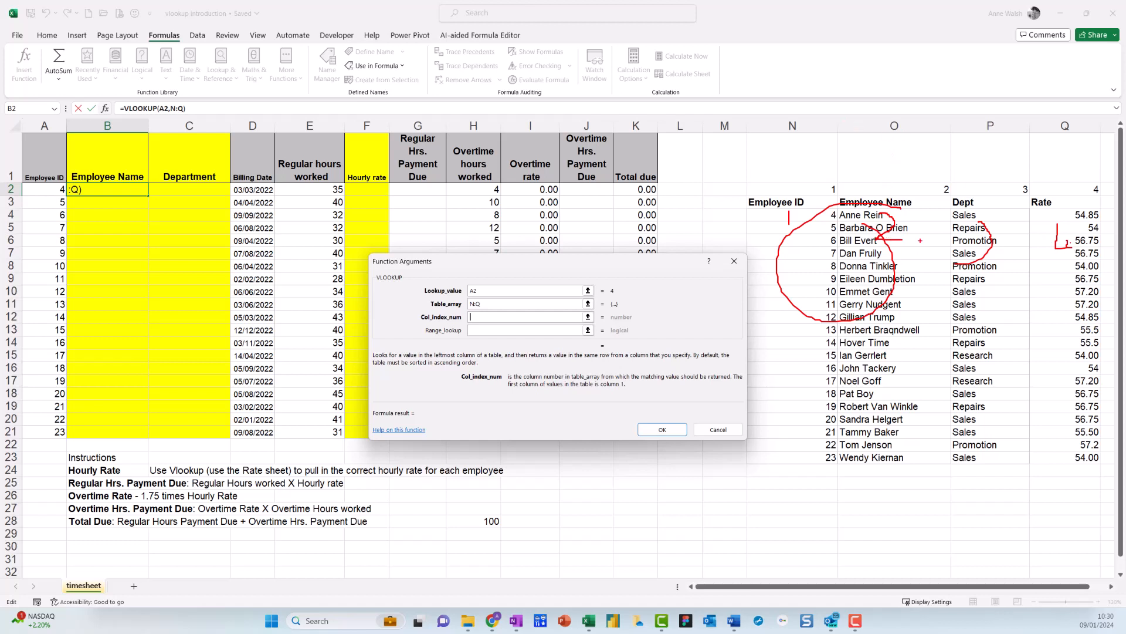
key("Escape")
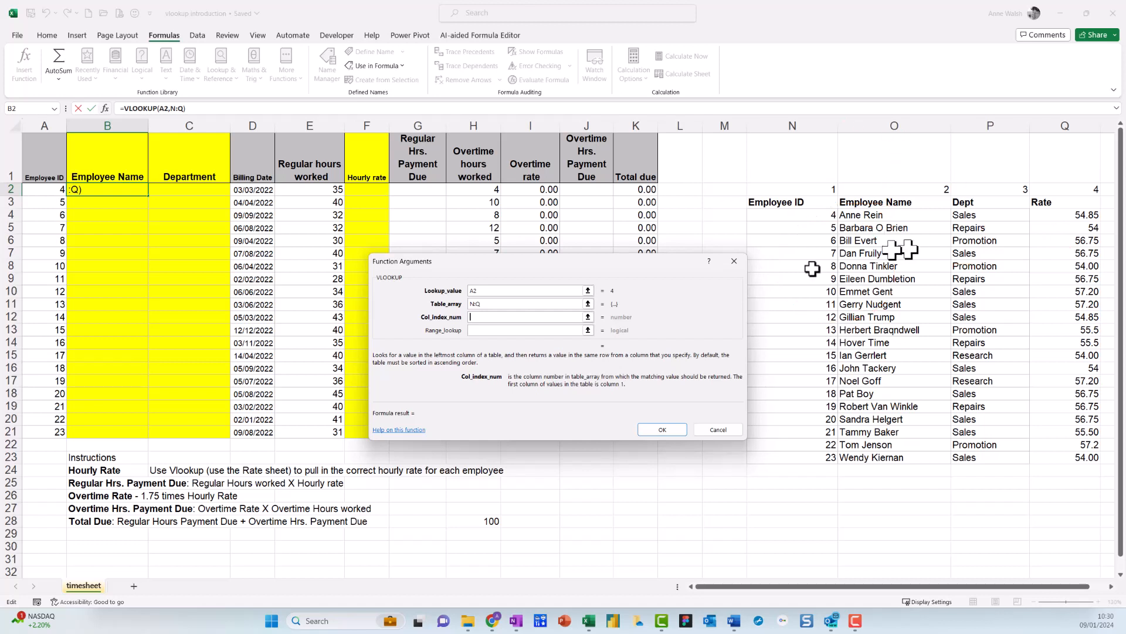
type("2")
Set the range lookup to 0 for an exact match and fill the finished formula down the Employee Name column to row 21.
left_click(512, 331)
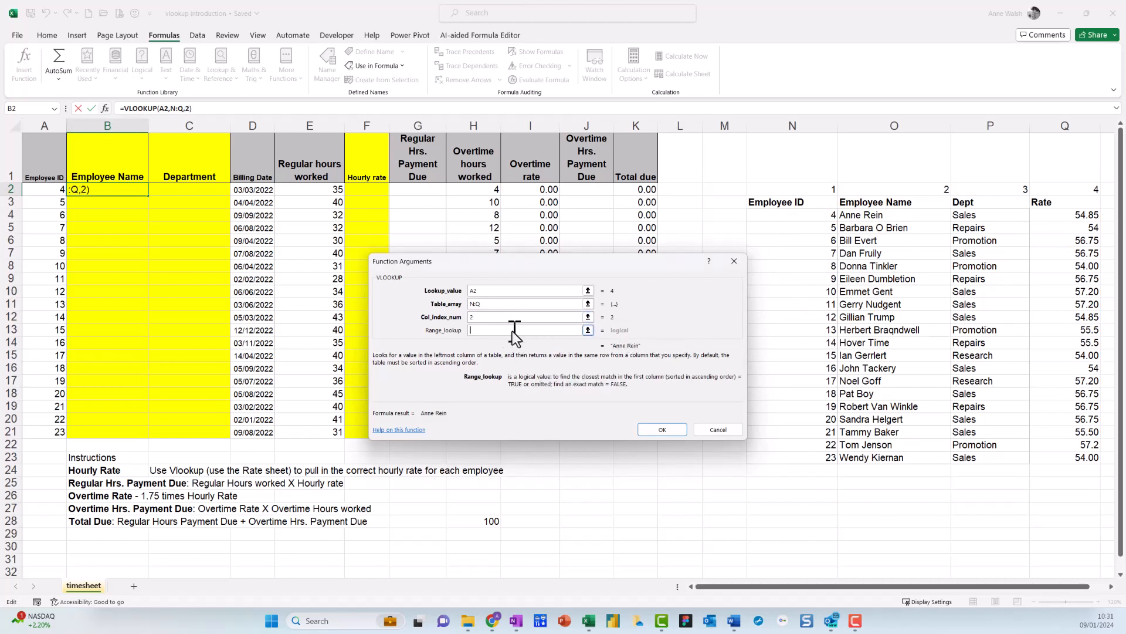
type("0")
mouse_move(650, 325)
left_mouse_down()
mouse_move(574, 335)
mouse_move(678, 342)
mouse_move(661, 323)
left_mouse_up()
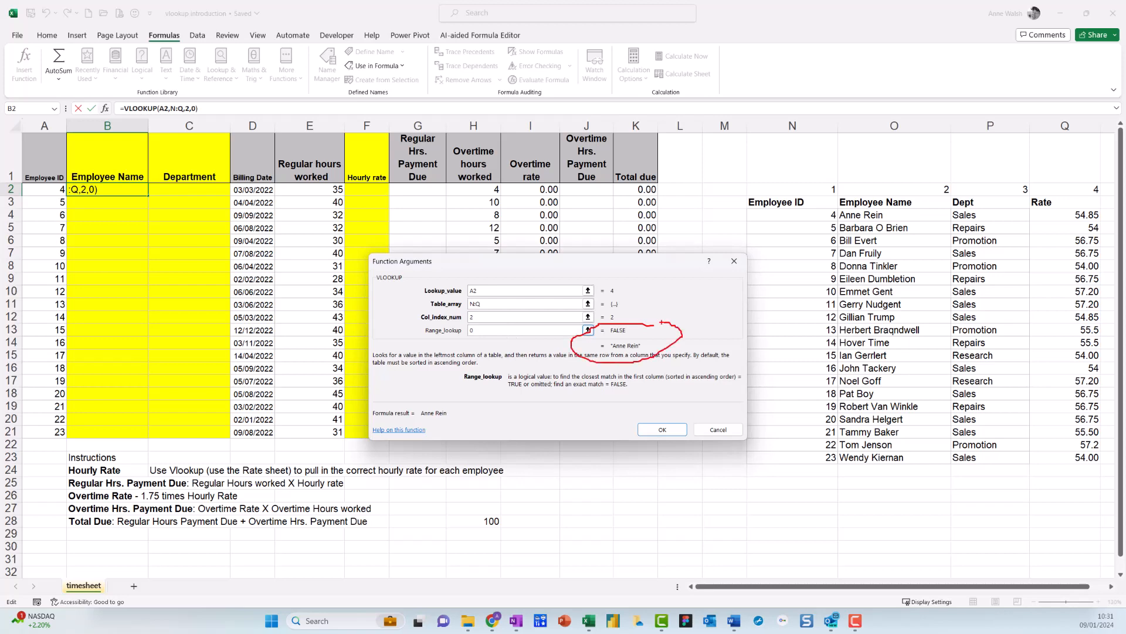
key("Escape")
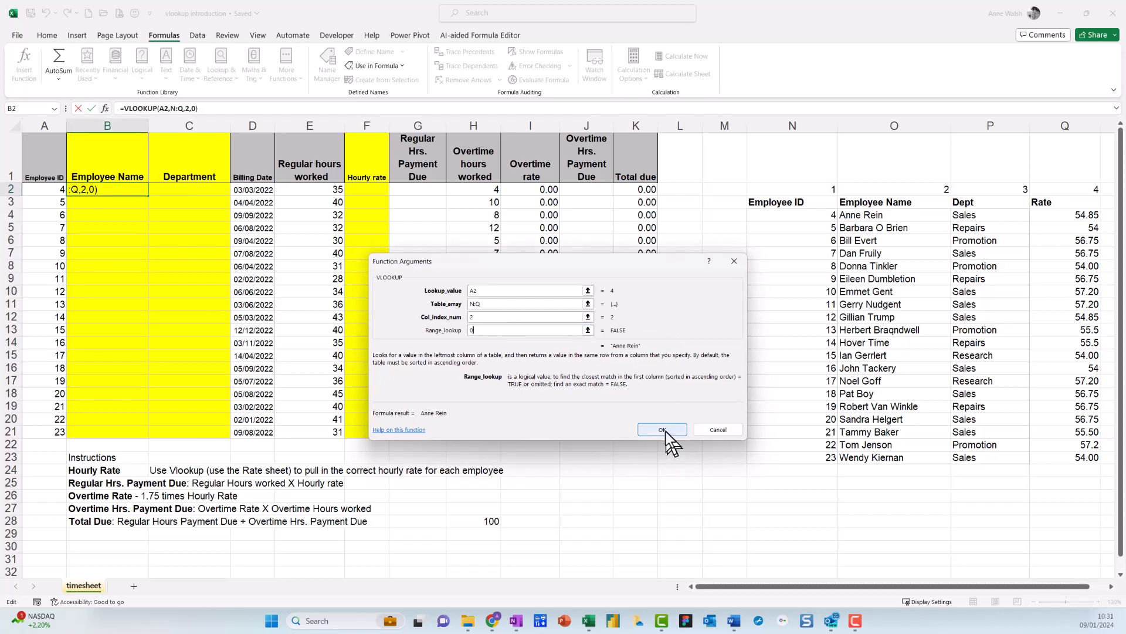
left_click(667, 431)
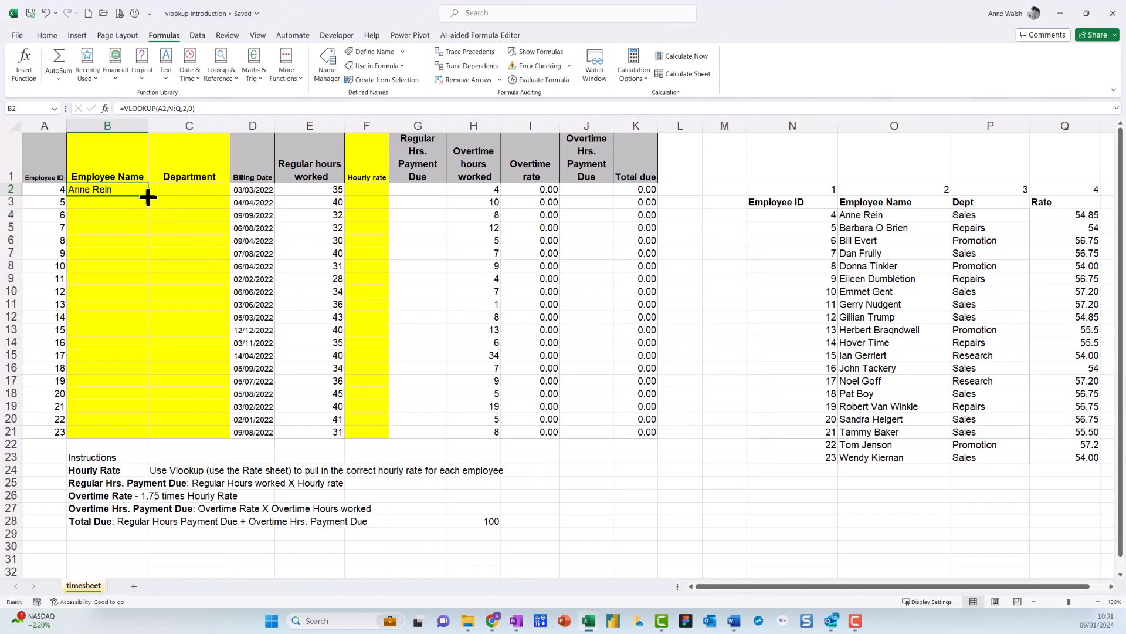
double_click(147, 198)
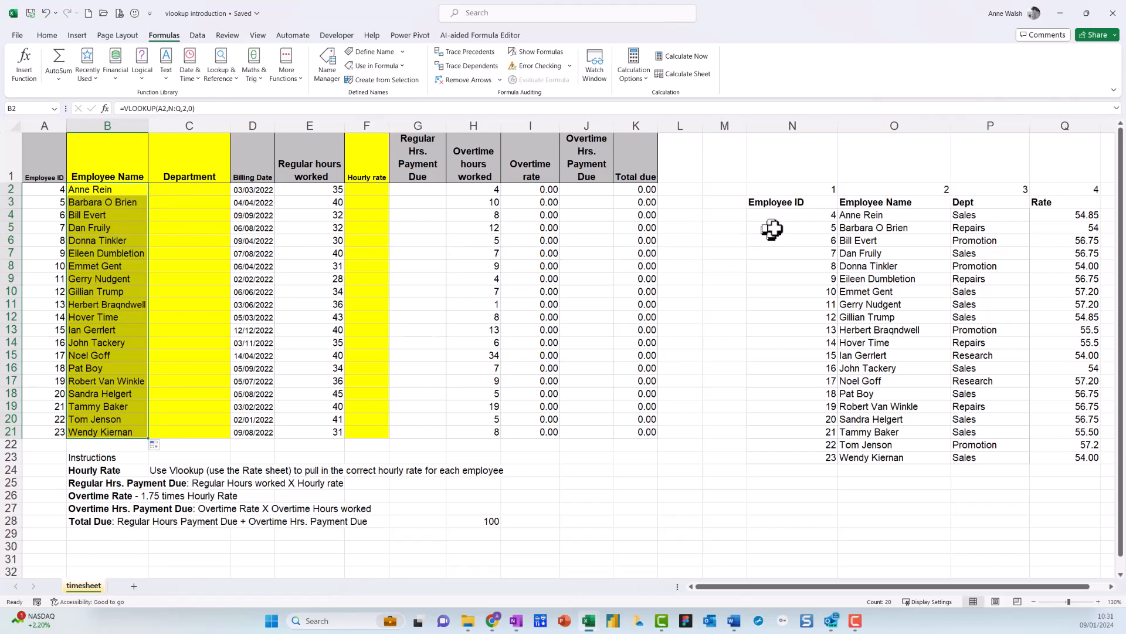
Append "deer" to the employee name in cell O4 of the lookup table and check the linked name in B2.
left_click(861, 216)
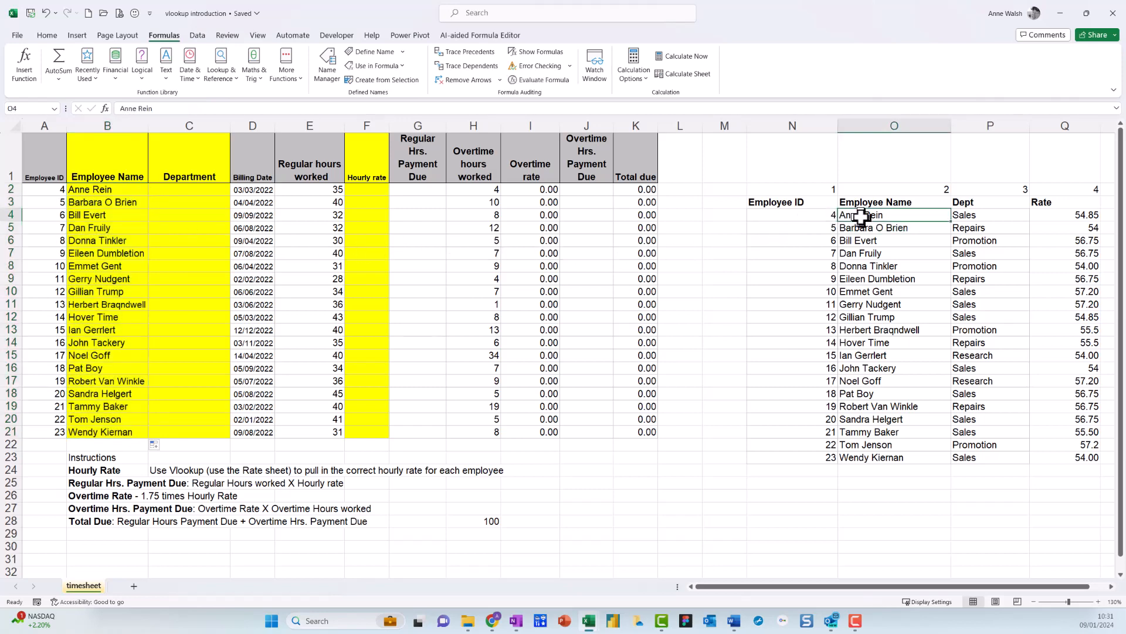
left_click(255, 109)
type("deer")
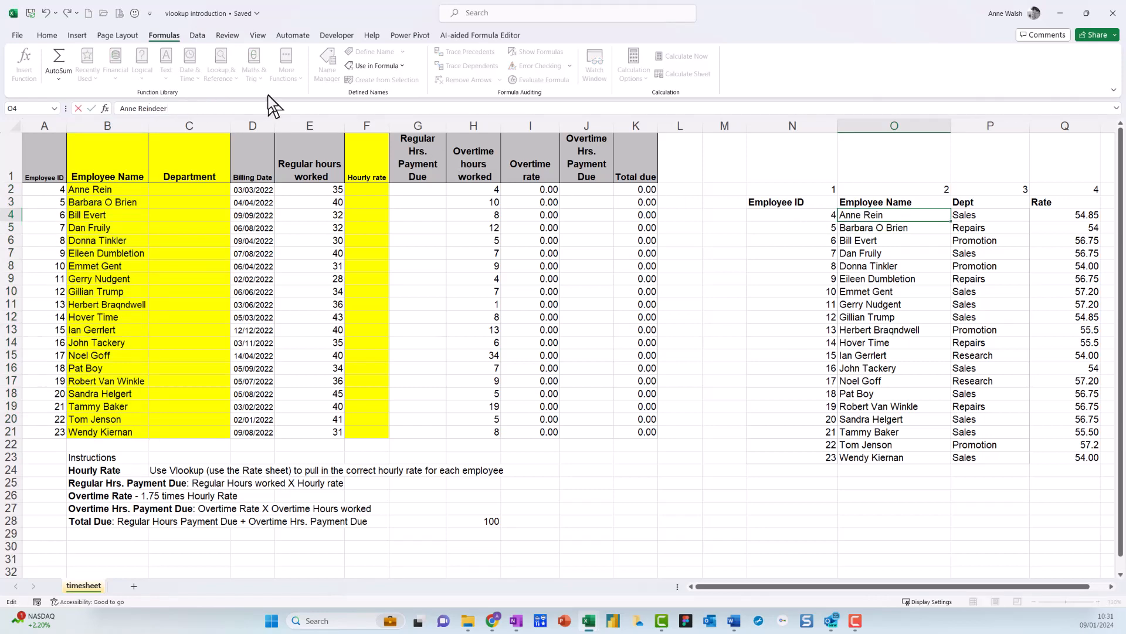
key("ctrl+Return")
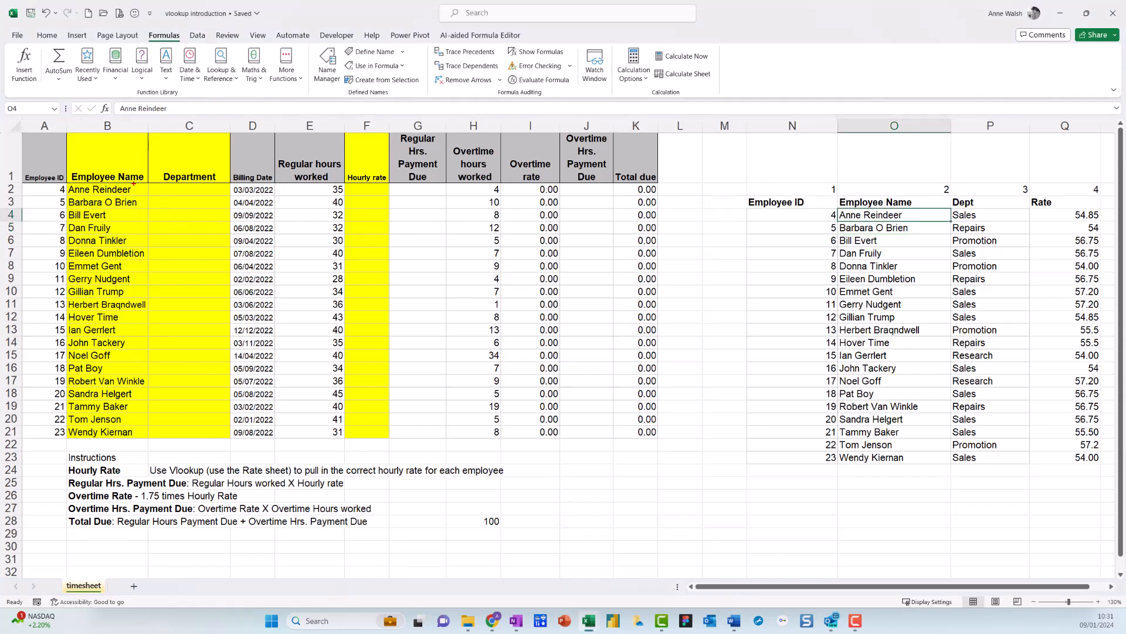
mouse_move(137, 183)
left_mouse_down()
mouse_move(58, 199)
mouse_move(147, 186)
left_mouse_up()
key("Escape")
Start a VLOOKUP in cell C2 of the Department column with the employee ID in A2 as the lookup value.
left_click(188, 194)
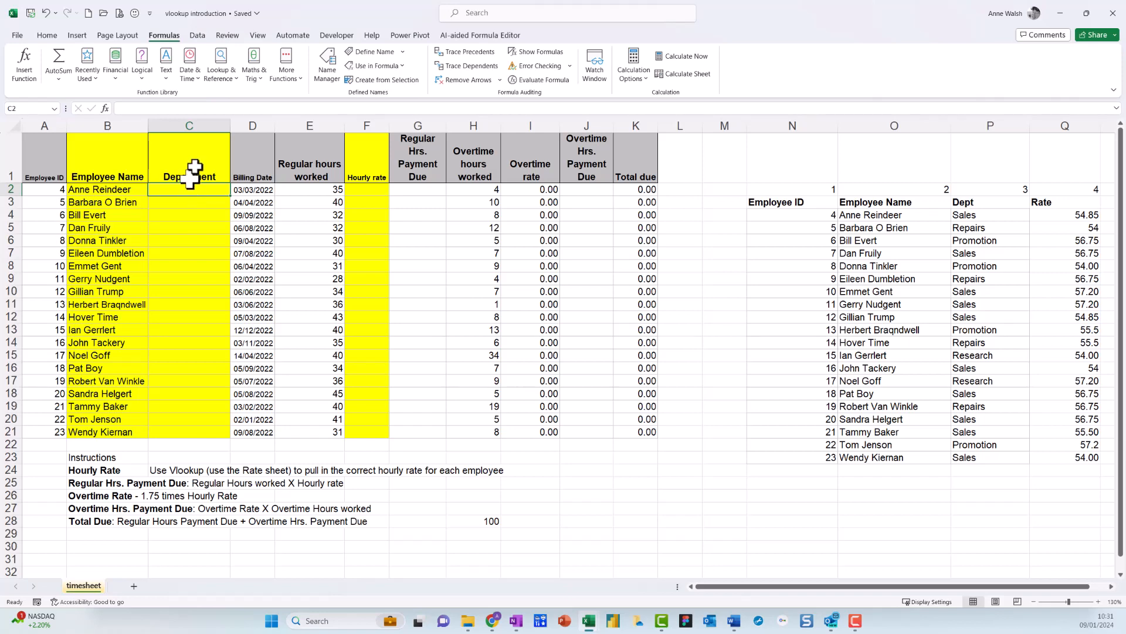
left_click(229, 75)
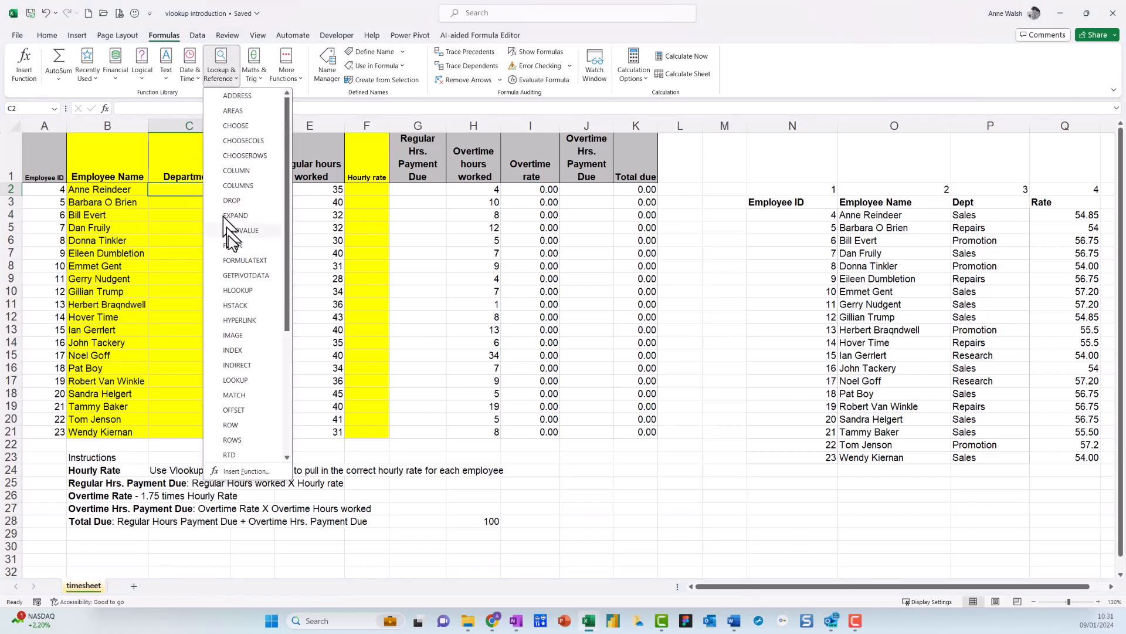
scroll(231, 247, "down", 5)
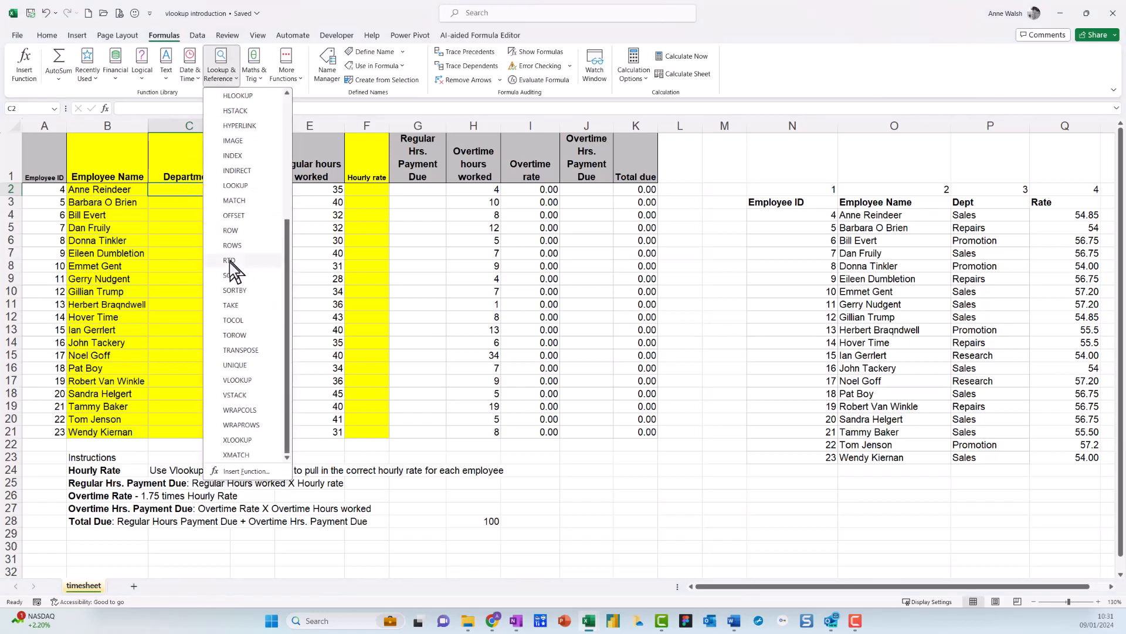
left_click(255, 378)
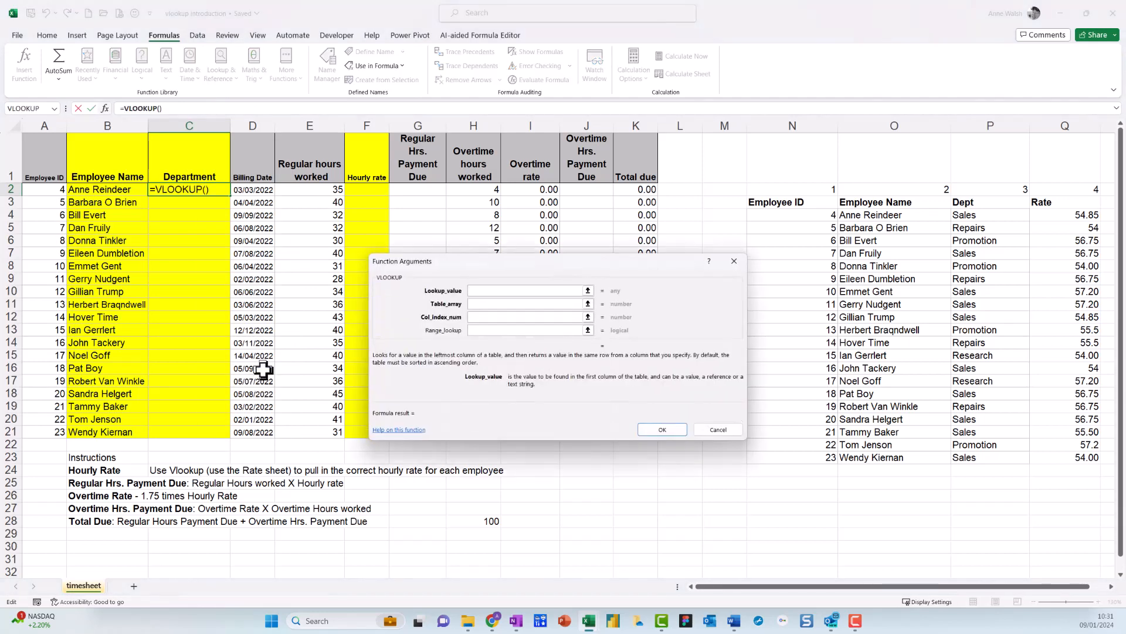
left_click(56, 192)
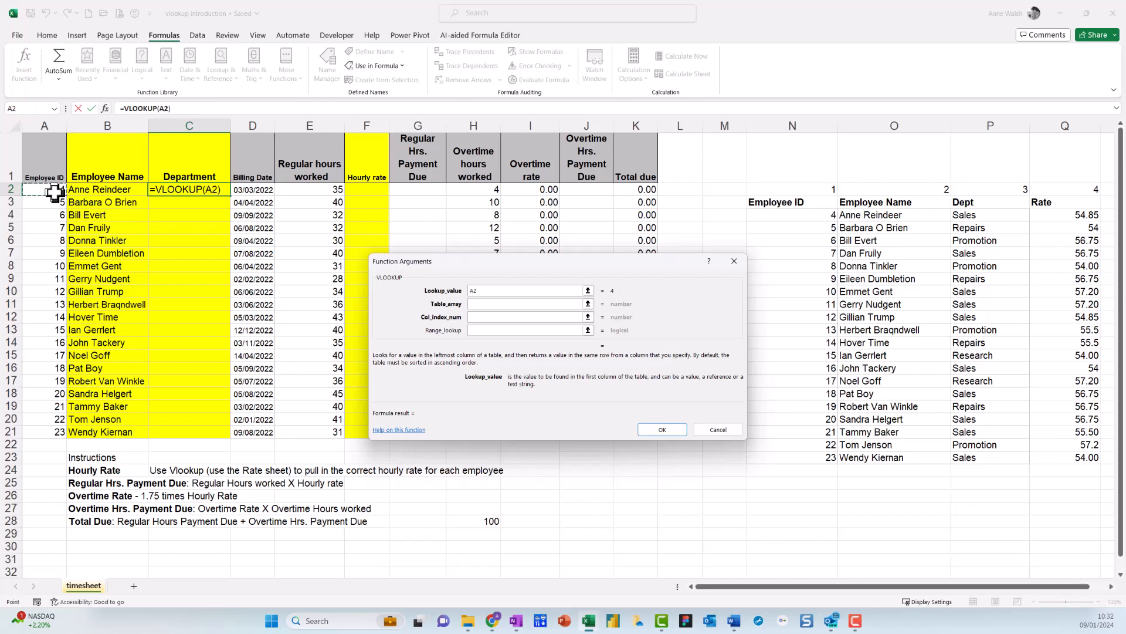
Set the Department VLOOKUP's table array to columns N:Q and its column index number to 3.
left_click(483, 302)
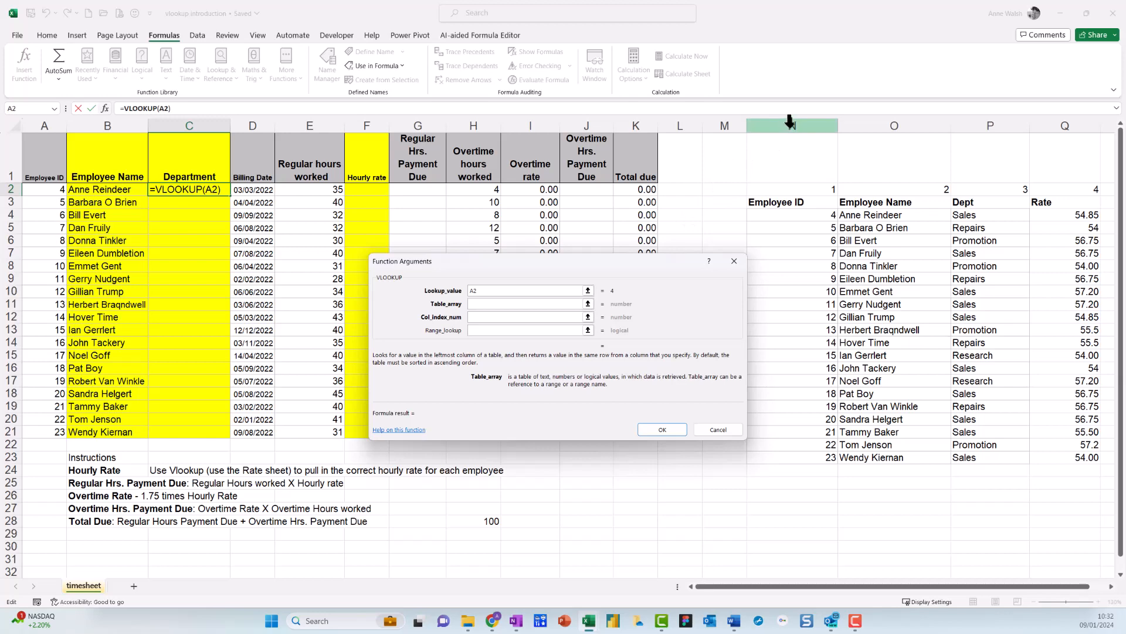
left_click_drag(790, 123, 1070, 126)
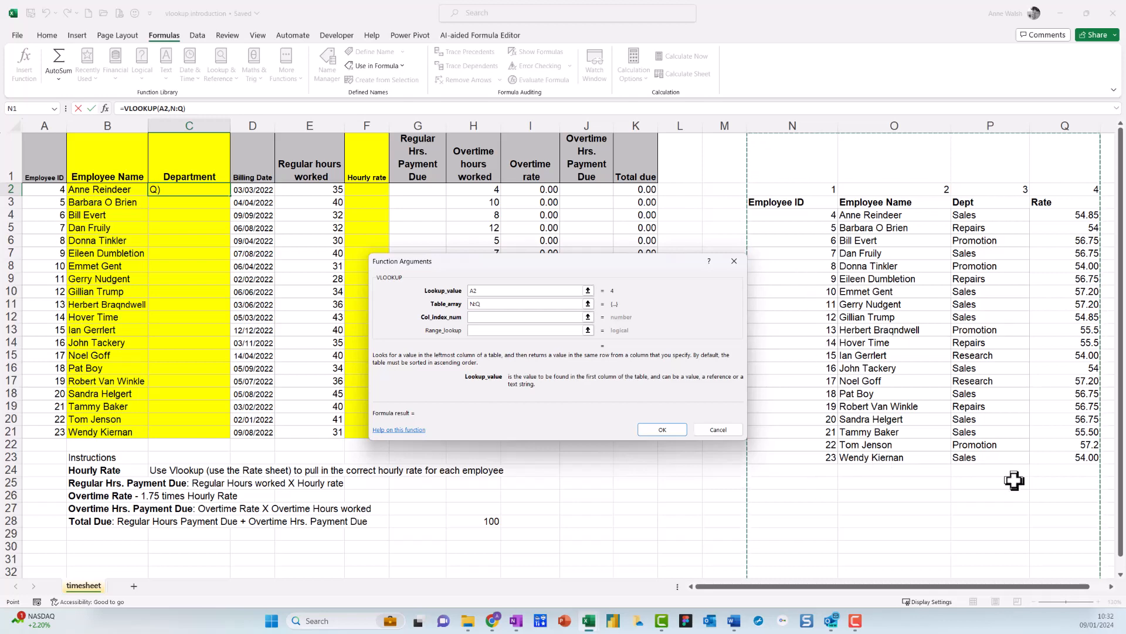
left_click(480, 317)
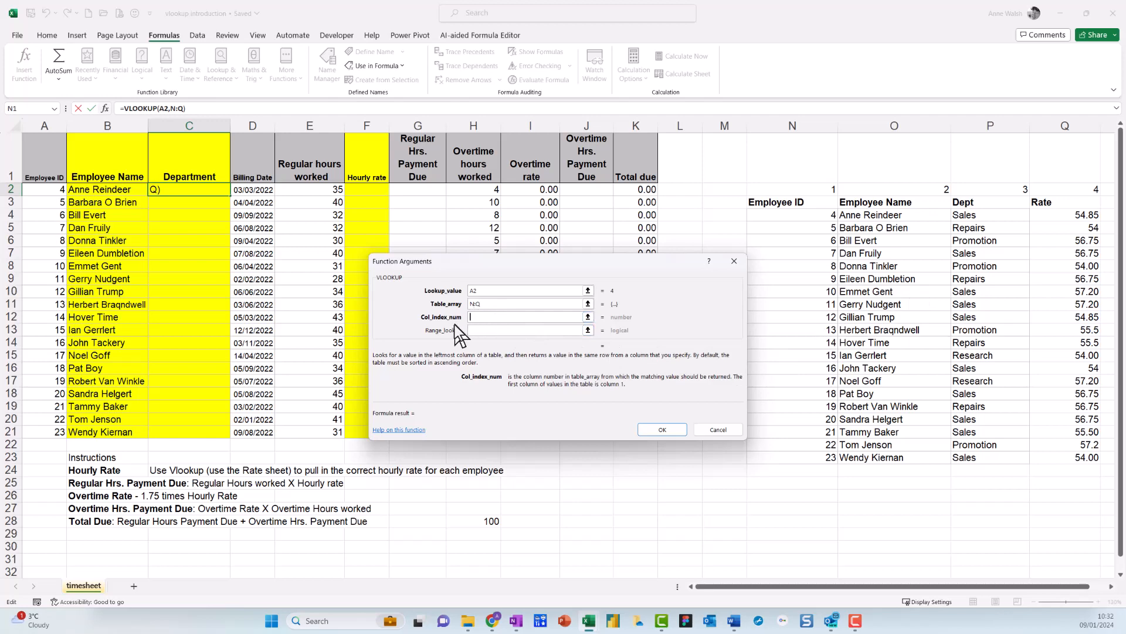
type("3")
Set the range lookup to false for an exact match and fill the finished formula down the Department column to row 21.
left_click(498, 330)
type("f")
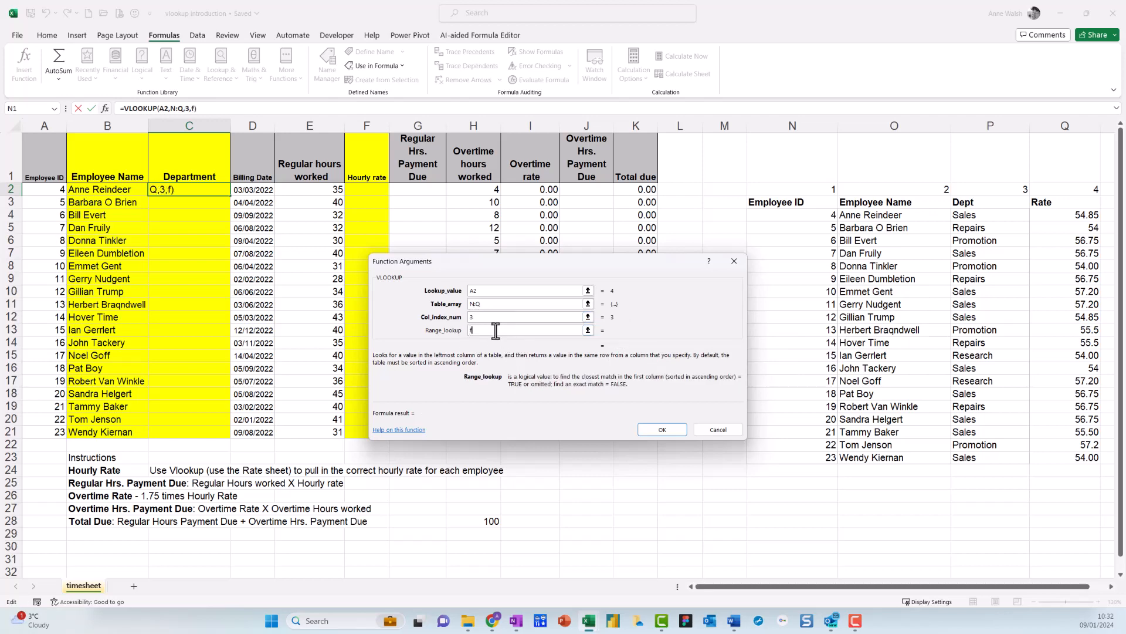
type("alse")
left_click(663, 430)
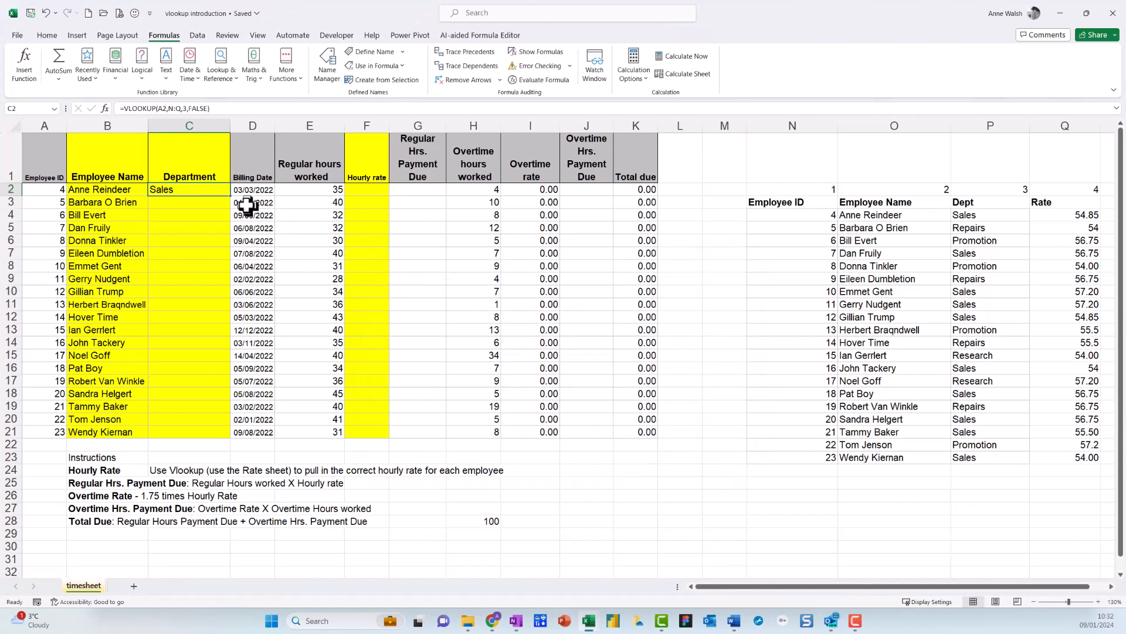
double_click(231, 196)
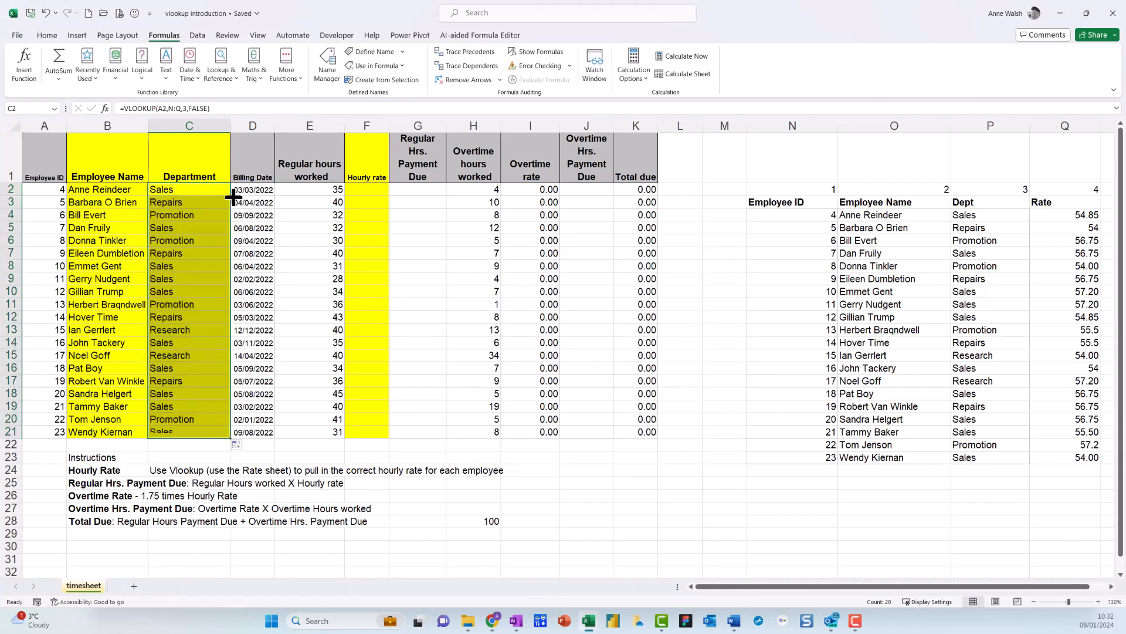
Start a VLOOKUP in cell F2 of the Hourly rate column with the employee ID in A2 as the lookup value.
left_click(371, 193)
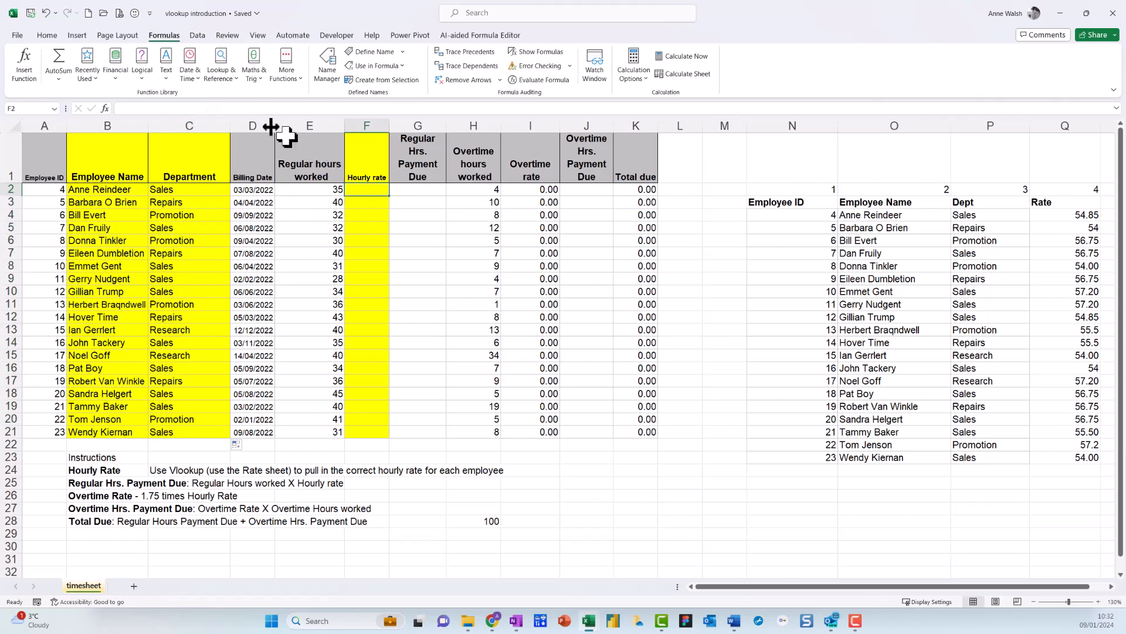
left_click(223, 74)
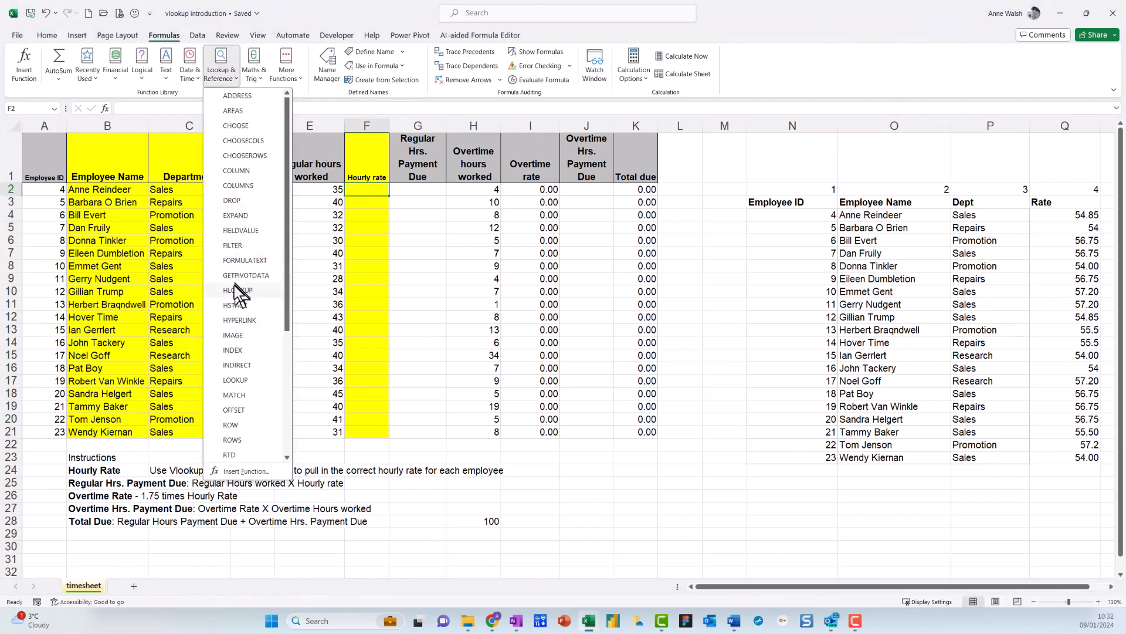
scroll(234, 285, "down", 4)
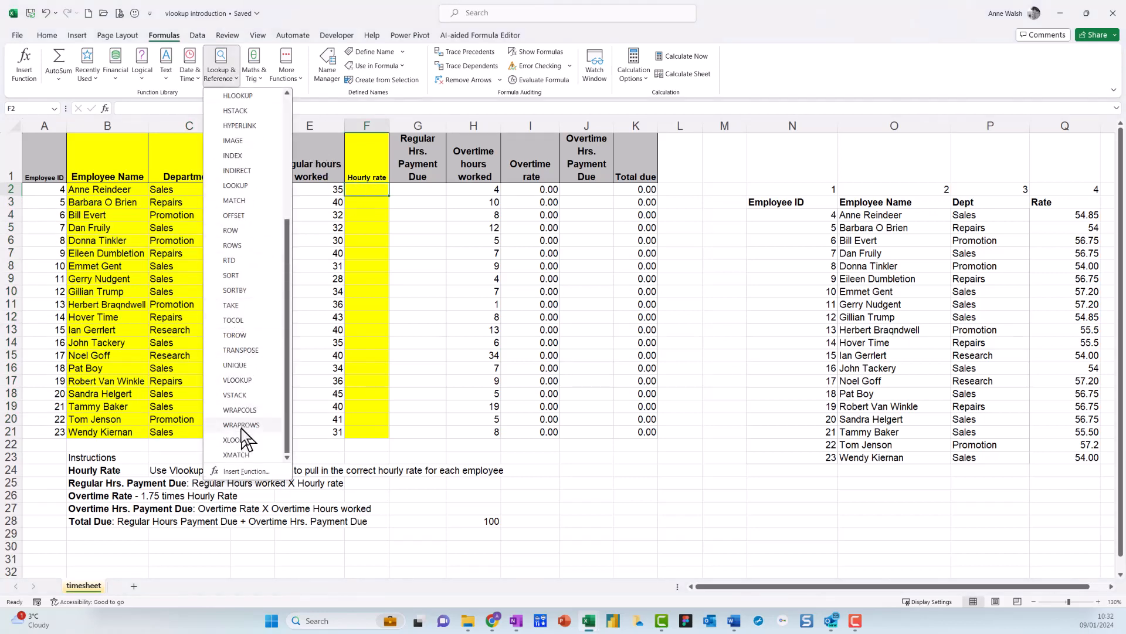
left_click(236, 380)
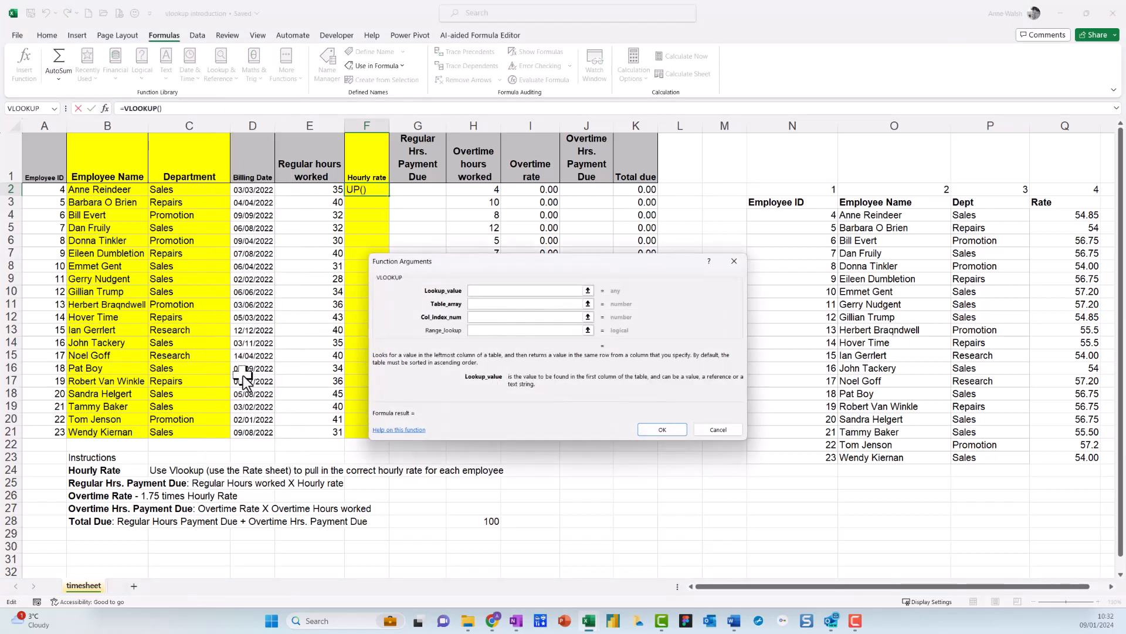
left_click(53, 192)
Set the Hourly rate VLOOKUP's table array to columns N:Q and its column index number to 4.
left_click(480, 305)
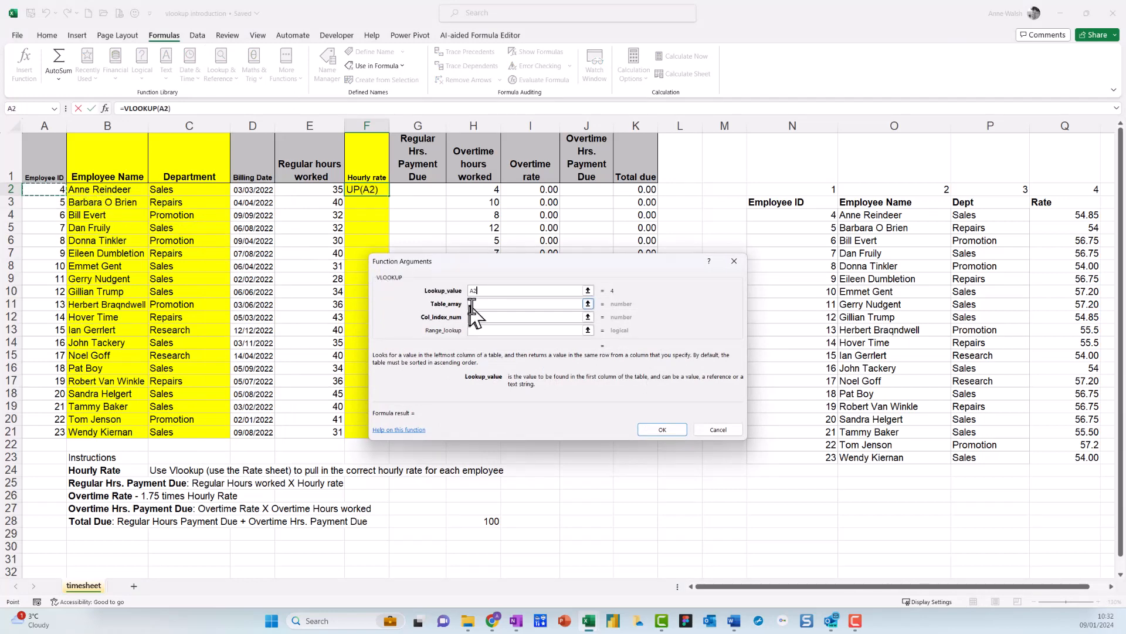
left_click(480, 306)
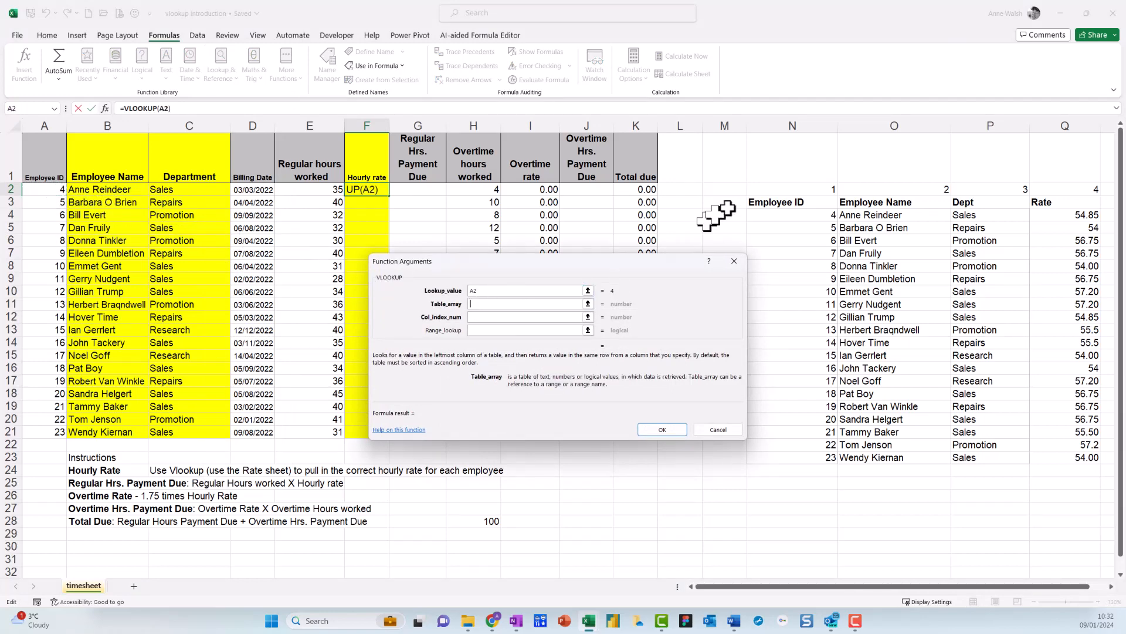
left_click_drag(786, 136, 1064, 134)
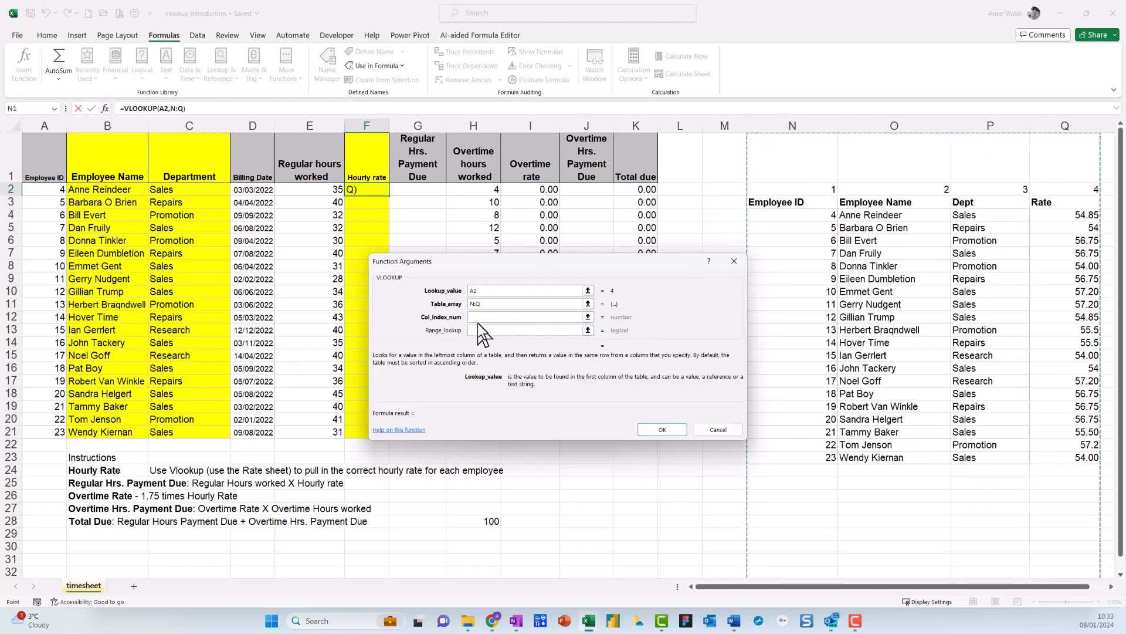
left_click(492, 317)
type("4")
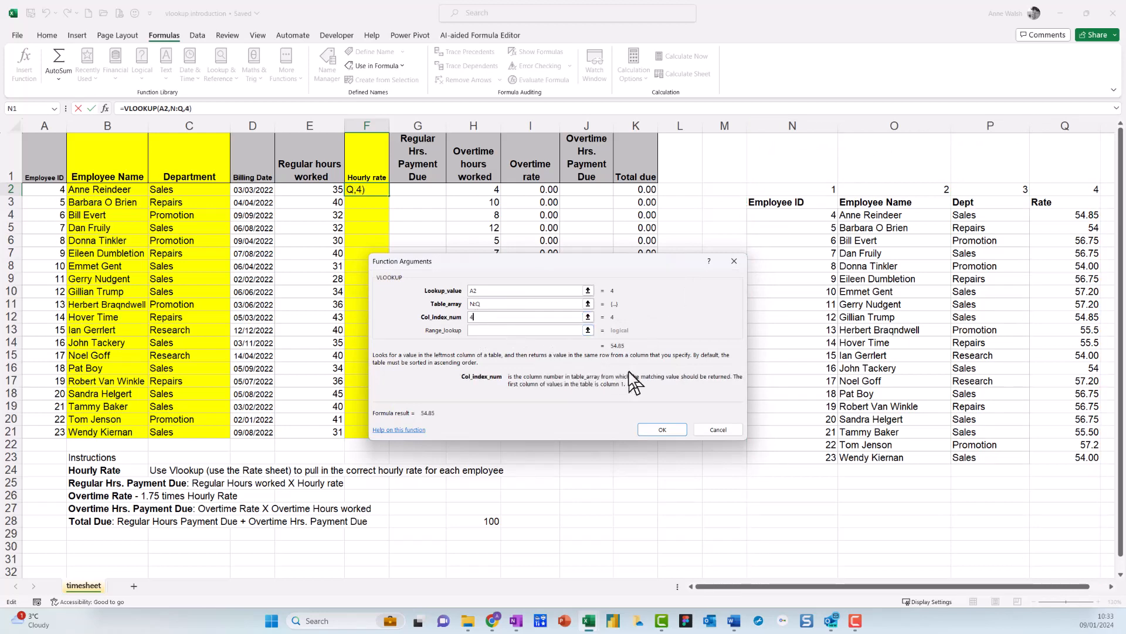
Set the range lookup to 0 for an exact match and fill the finished formula down the Hourly rate column to row 21.
mouse_move(647, 347)
left_mouse_down()
mouse_move(600, 329)
mouse_move(592, 354)
mouse_move(642, 325)
left_mouse_up()
key("Escape")
left_click(509, 330)
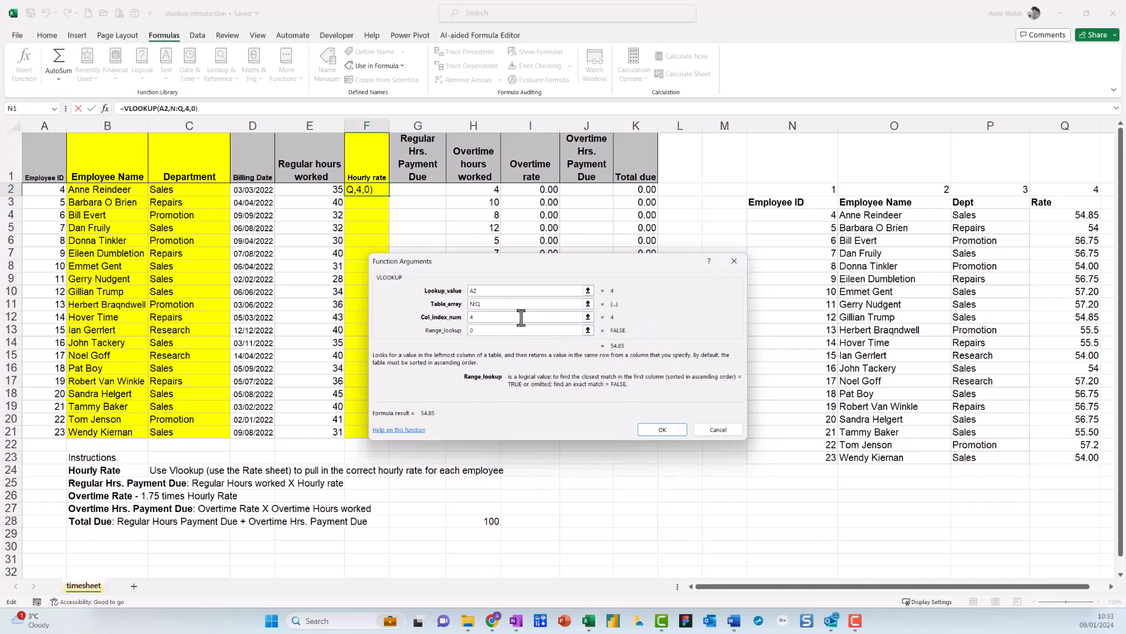
left_click(661, 430)
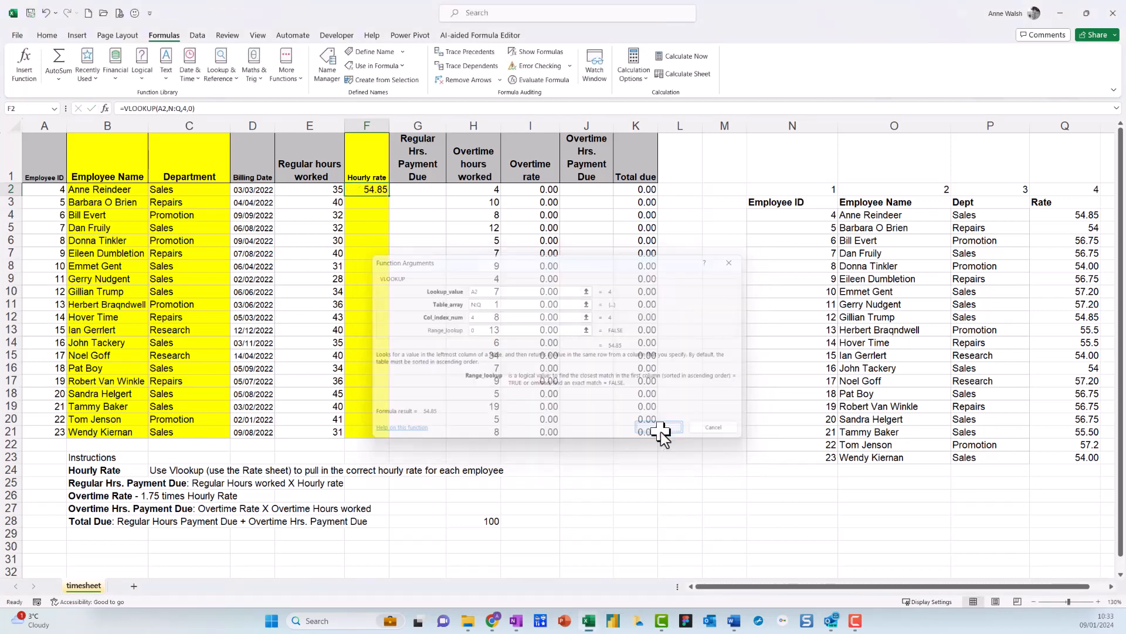
double_click(389, 195)
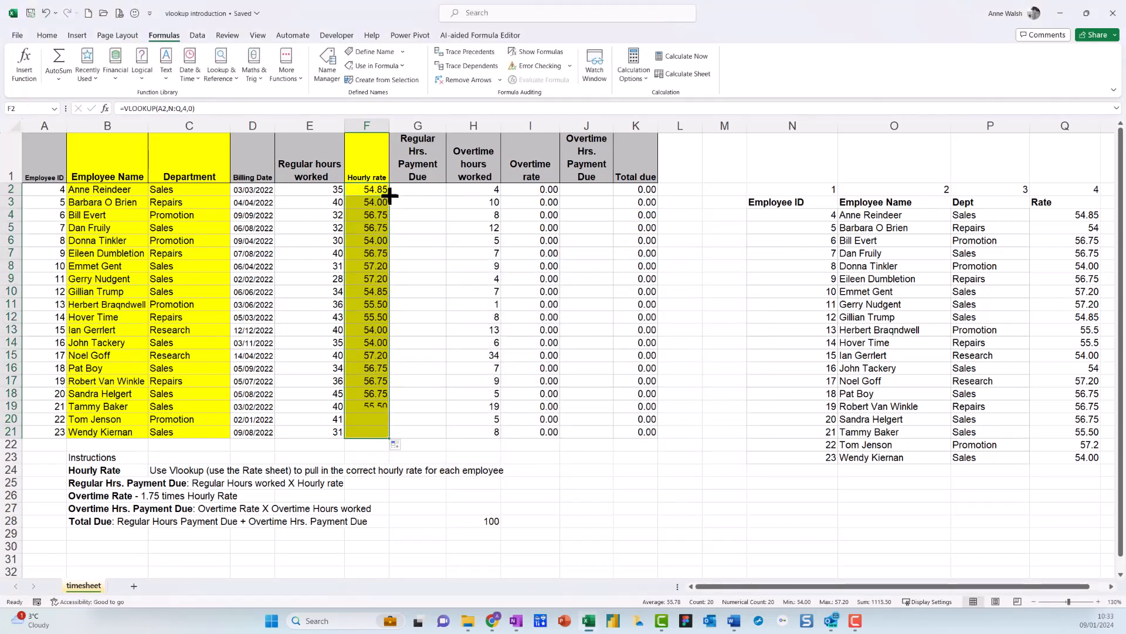